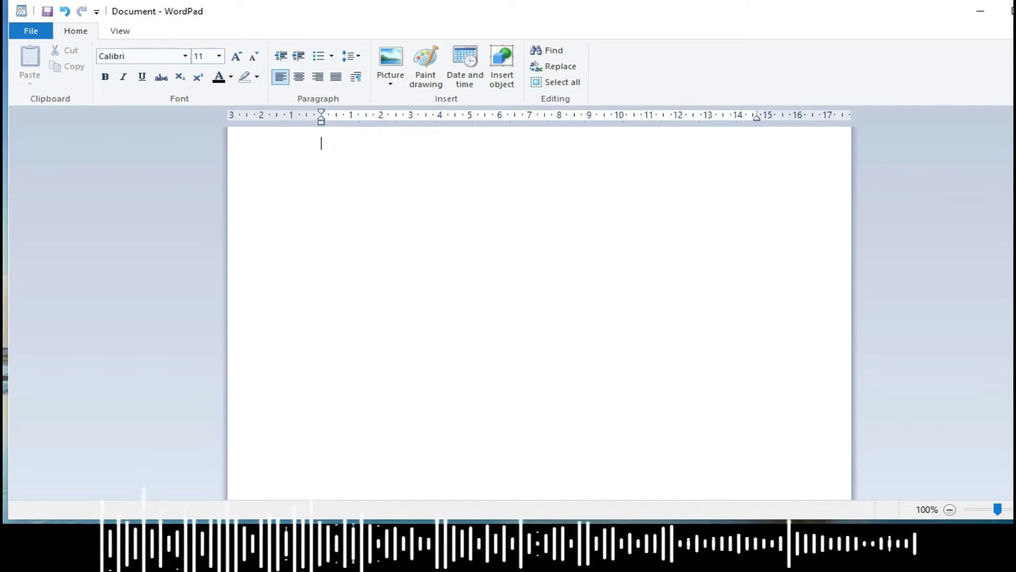
# Write the title "Bagian Perut Sapi" on the first line and leave a few blank lines below it.
pyautogui.write('Bagian Pe')
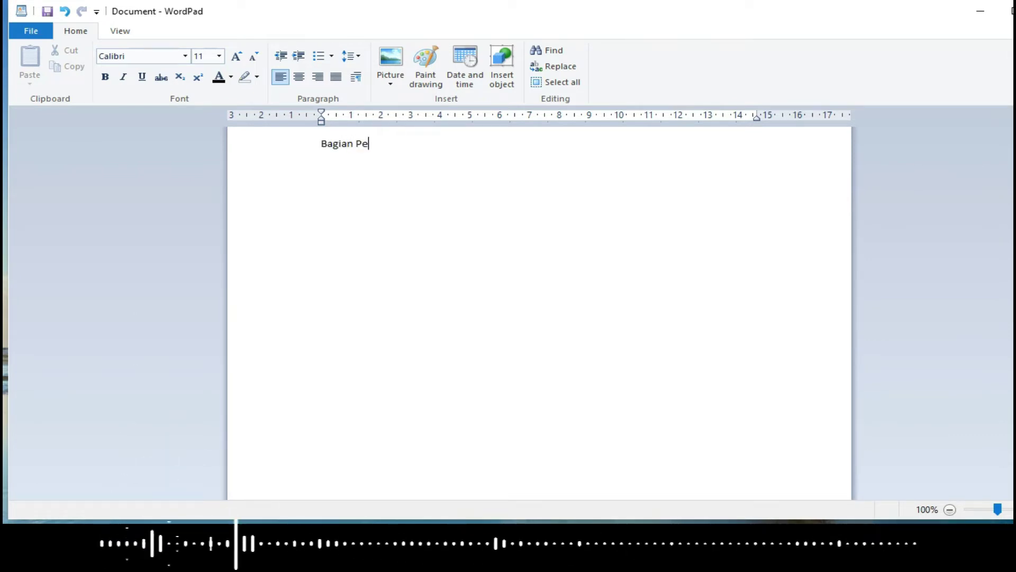
pyautogui.write('rut Sapi')
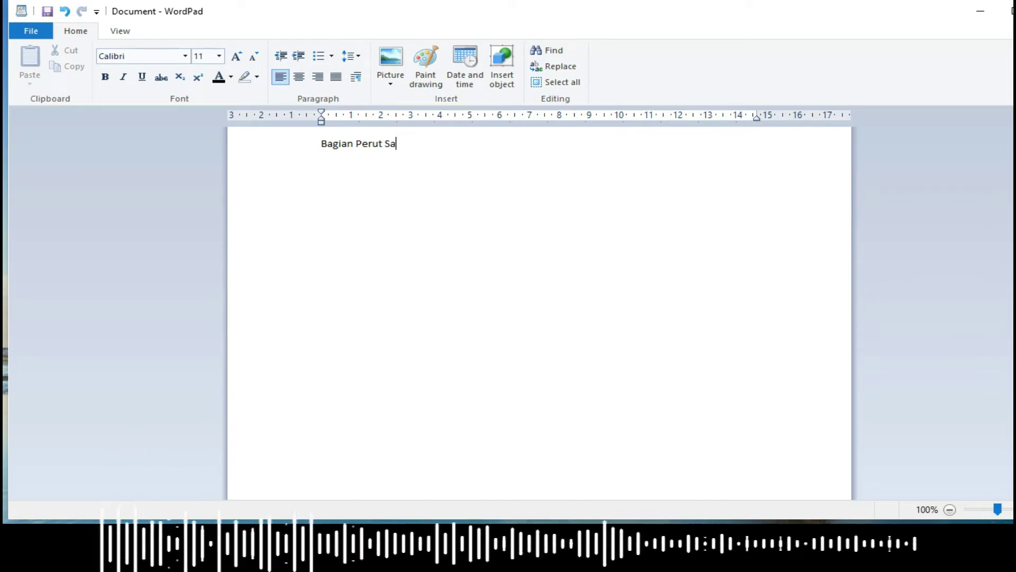
pyautogui.press('Return')
pyautogui.press('Return')
pyautogui.press('Return')
pyautogui.press('Return')
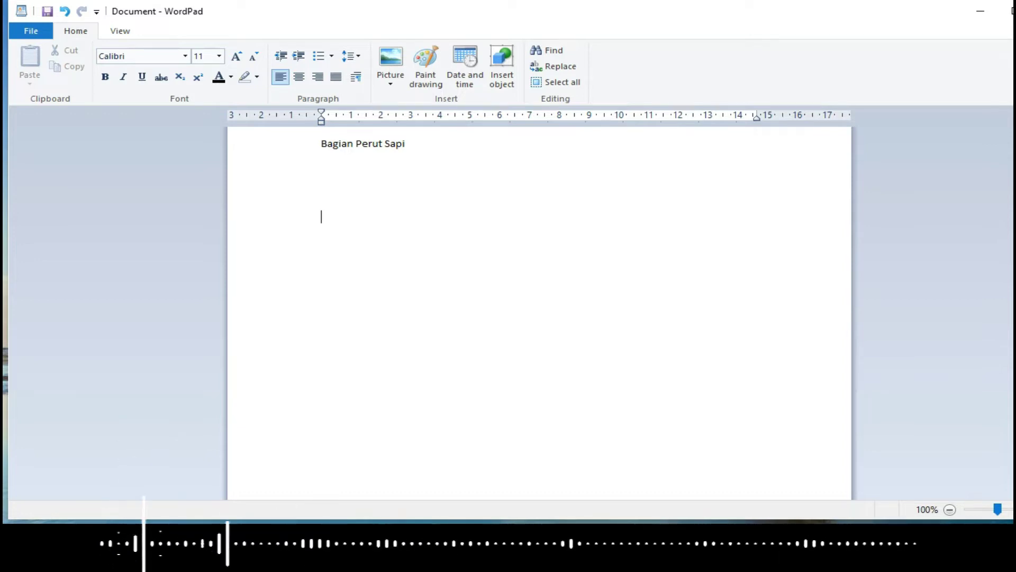
# Begin the introductory sentence below the title with "Bagian pencernaan/perut sapi terdiri dari 4 bagian yaitu".
pyautogui.write('Bah')
pyautogui.press('BackSpace')
pyautogui.write('gian')
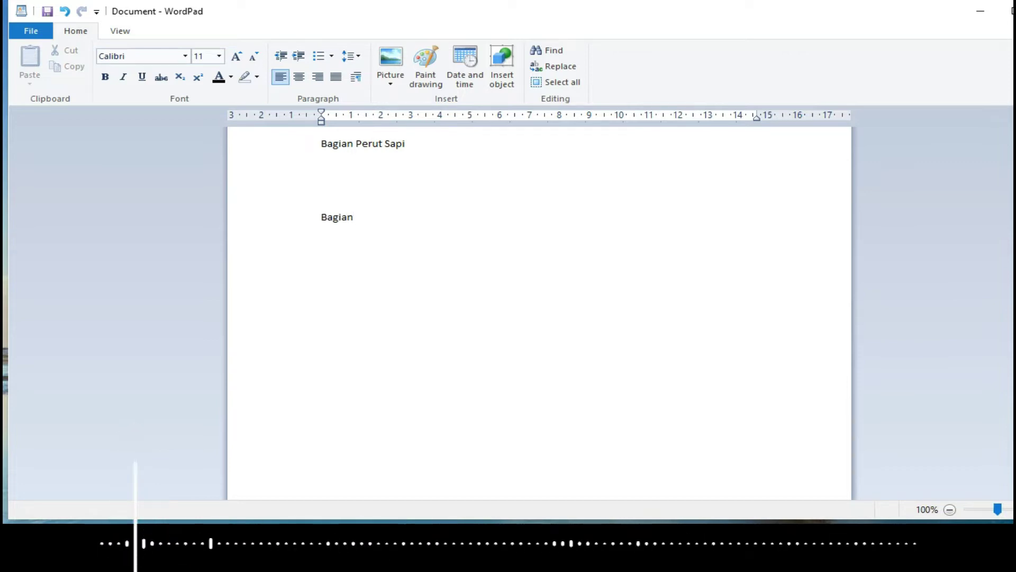
pyautogui.write(' per')
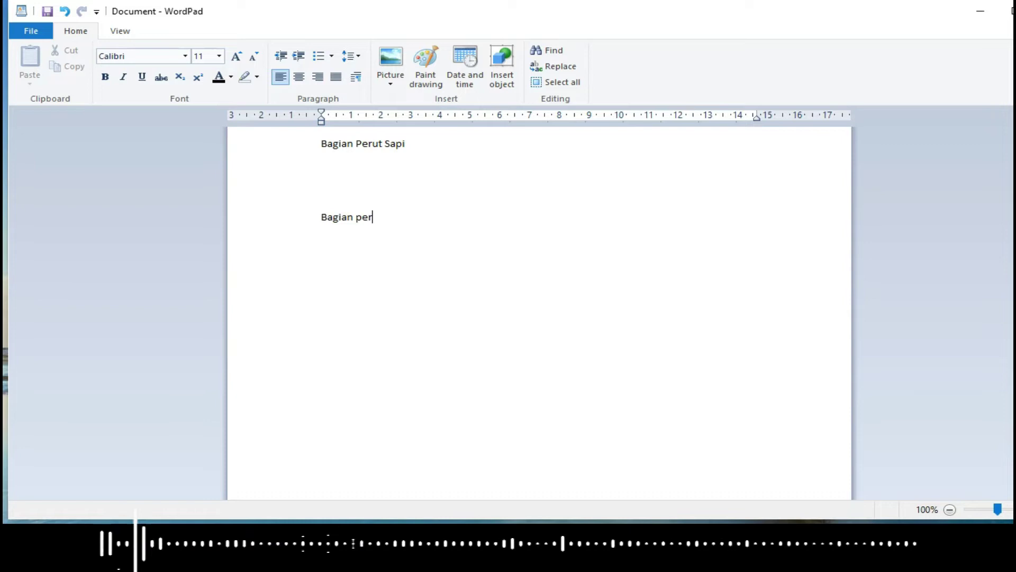
pyautogui.press('BackSpace')
pyautogui.write('nc')
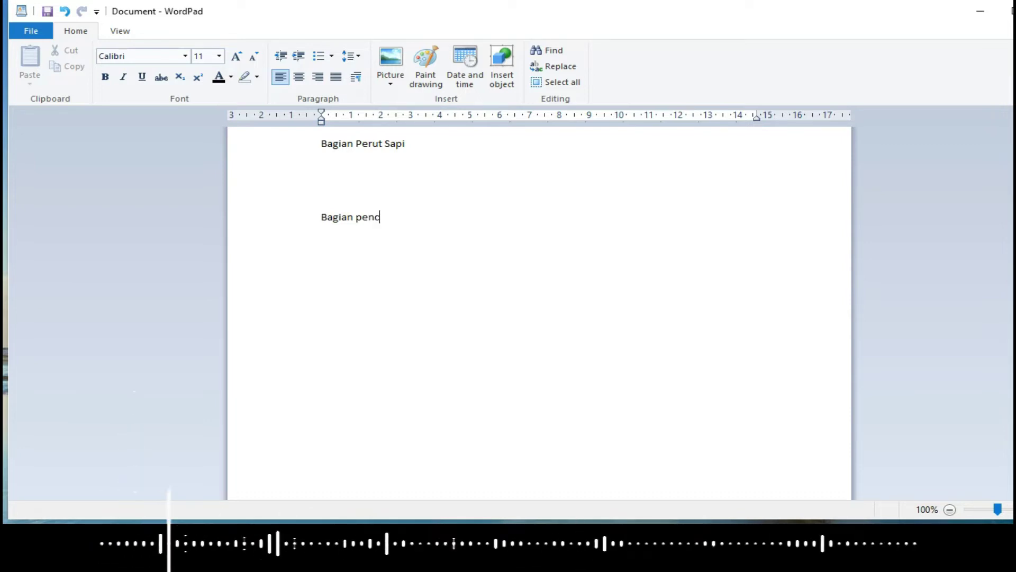
pyautogui.write('ernaan/')
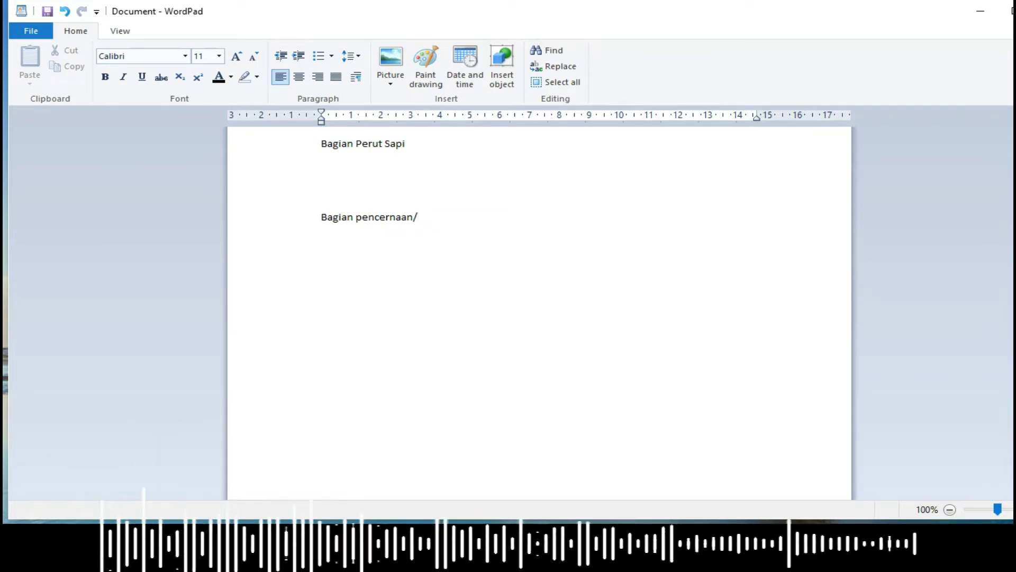
pyautogui.write('perut')
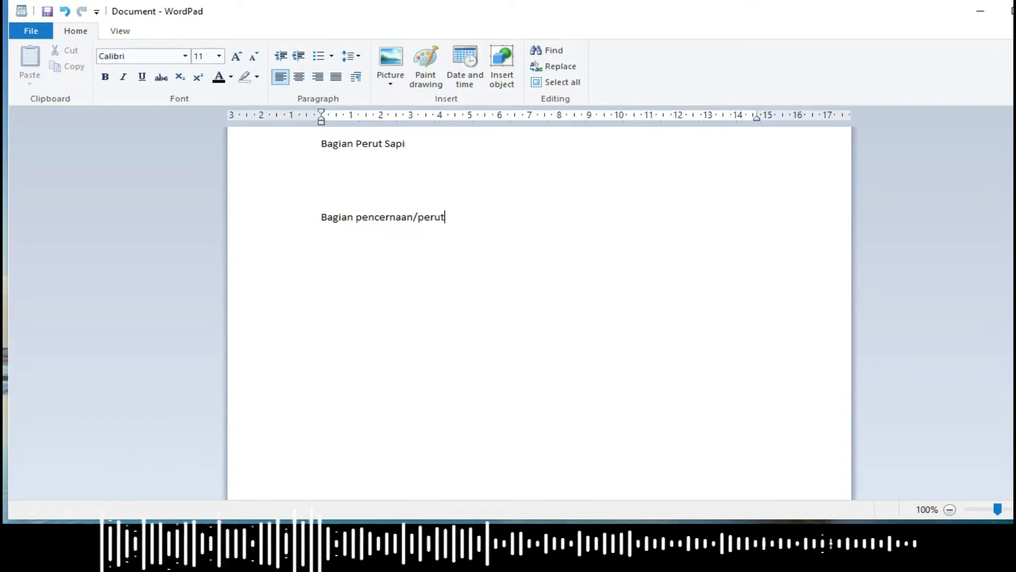
pyautogui.write(' sapi')
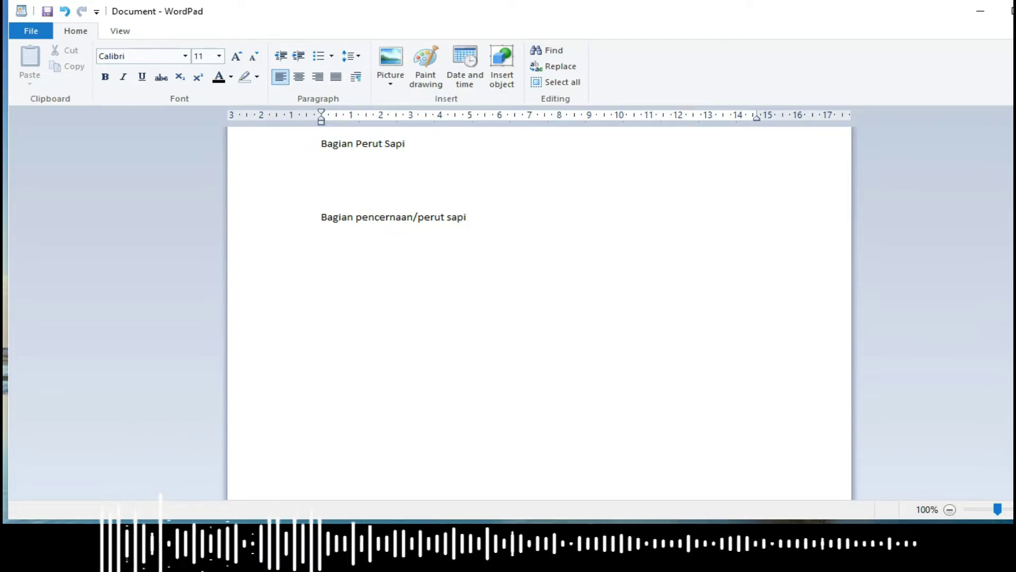
pyautogui.write(' terdiri dari 4 bagian')
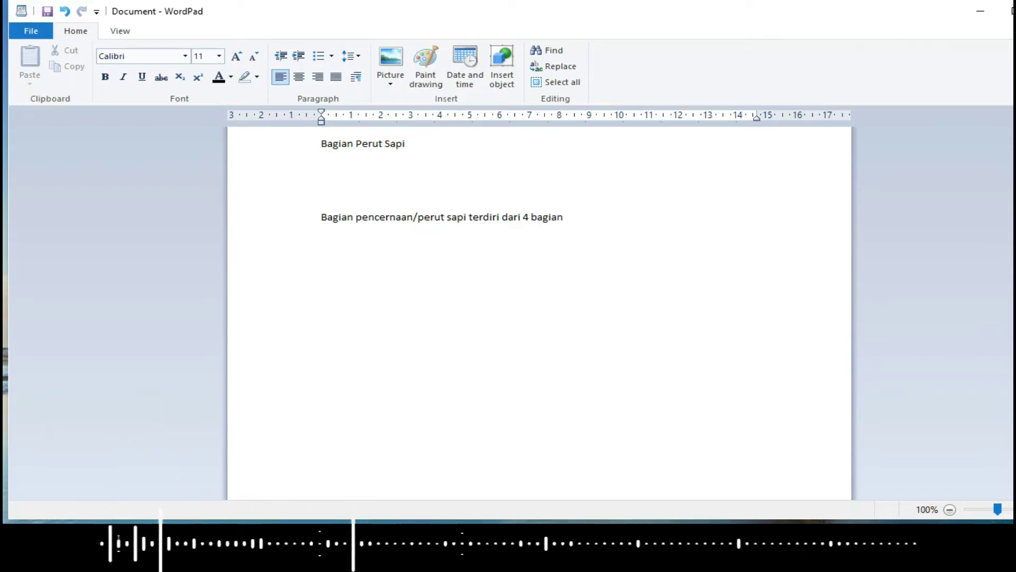
pyautogui.write(' ya')
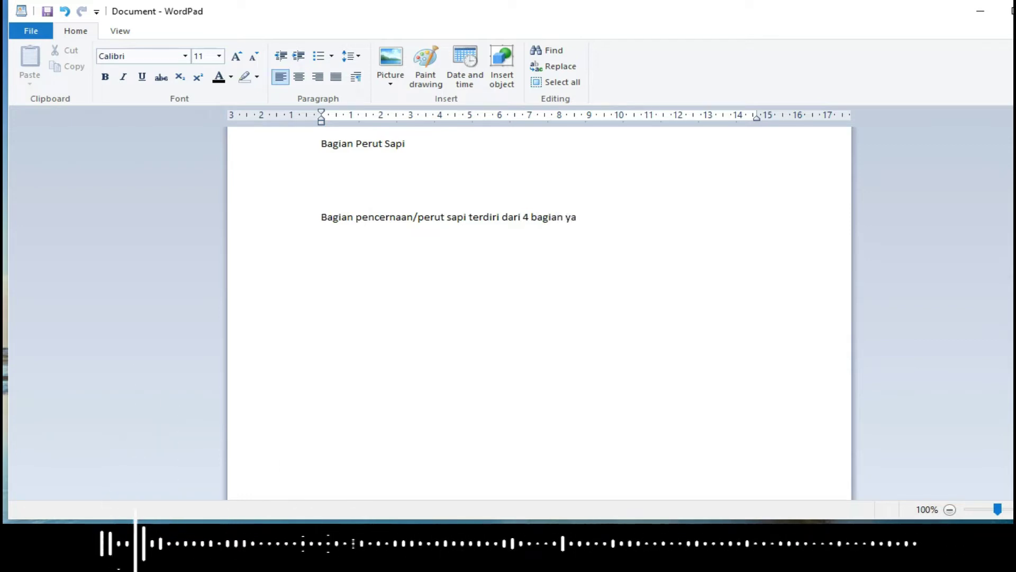
pyautogui.write('itu')
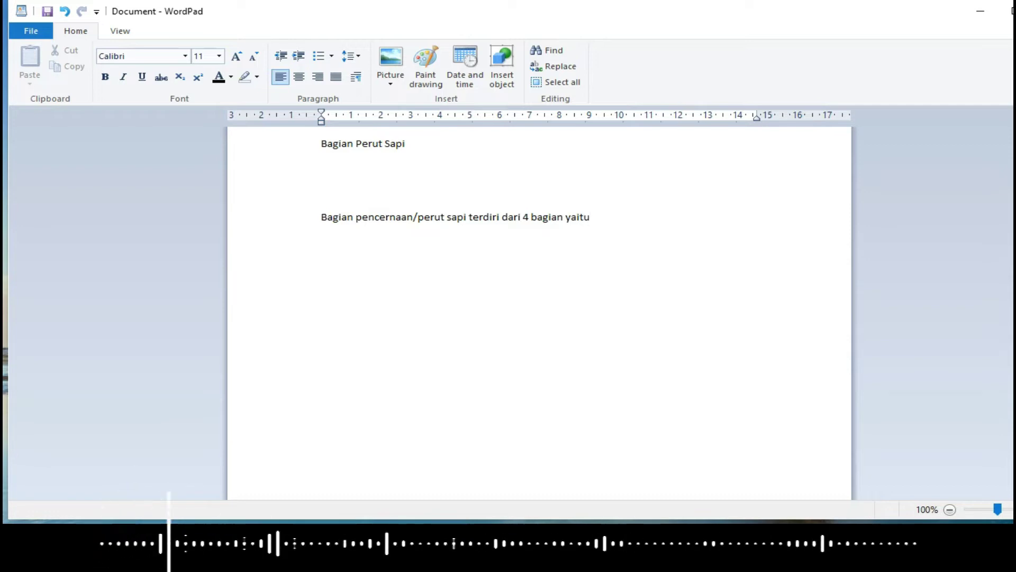
# Complete the introductory sentence with the list "Rumen, Reticulum, Omasum, dan Obamasum." and start a new paragraph.
pyautogui.write(' Rumen,')
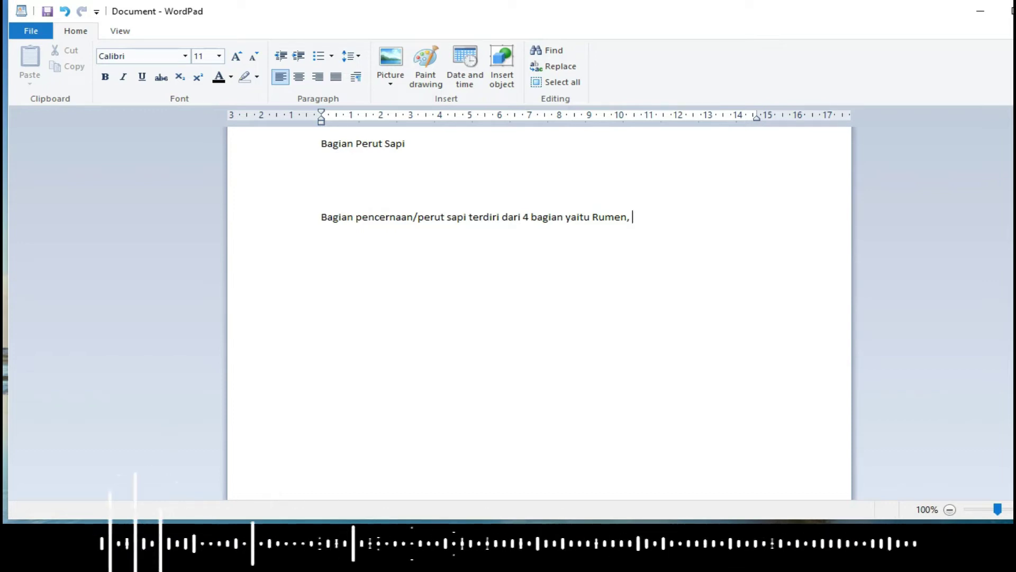
pyautogui.write(' Reticulum')
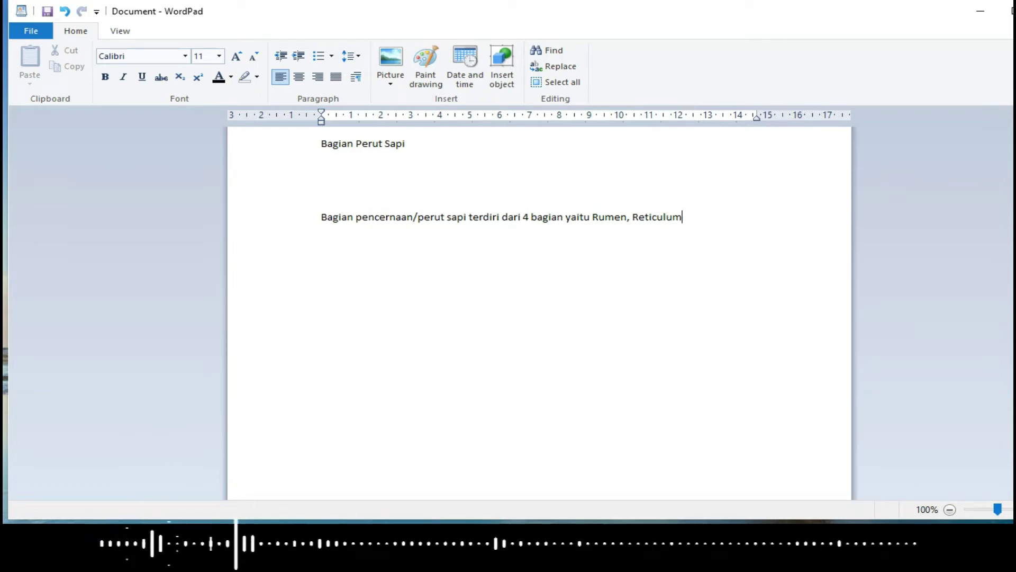
pyautogui.write(',')
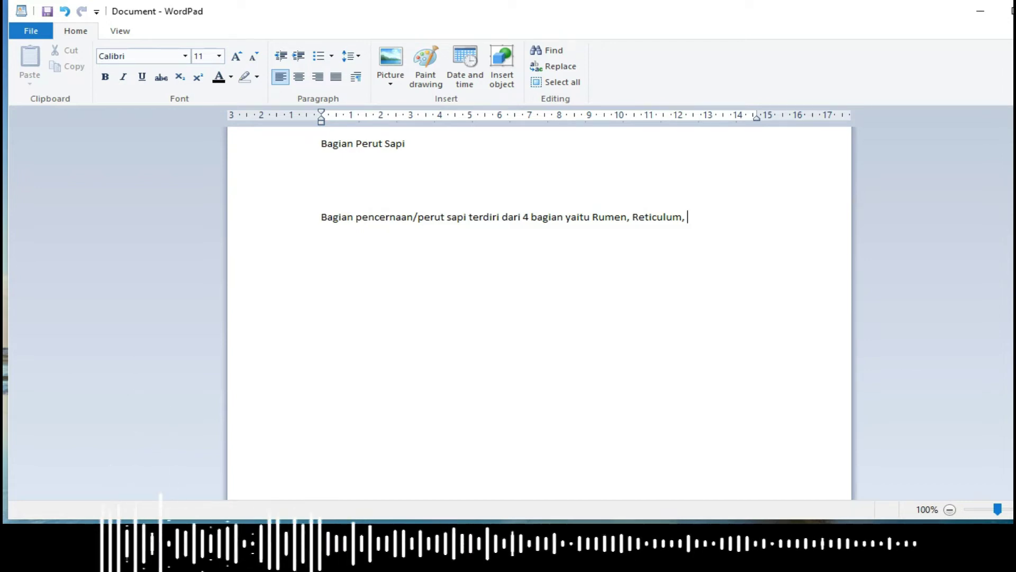
pyautogui.write(' Omasum')
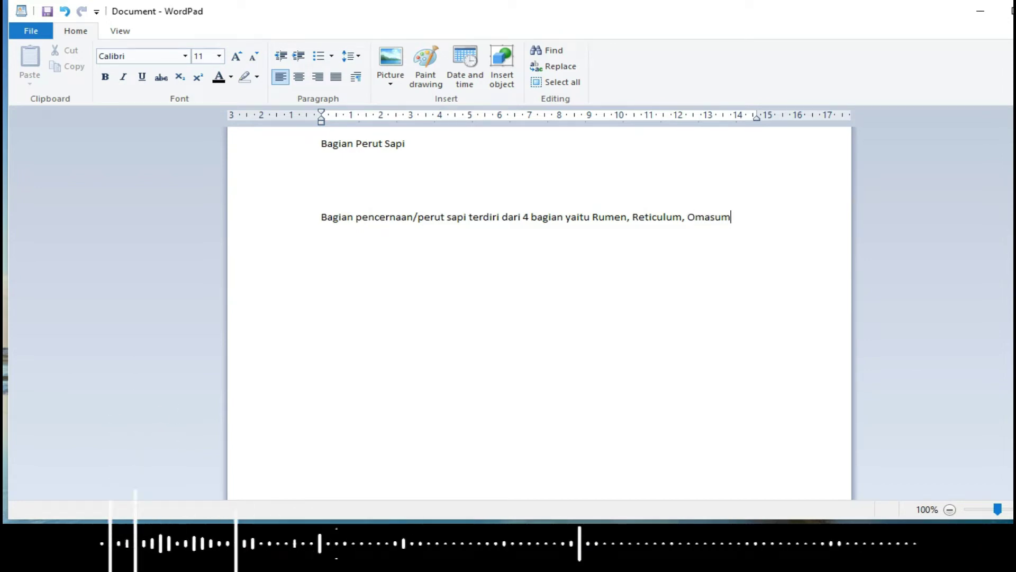
pyautogui.write(', ')
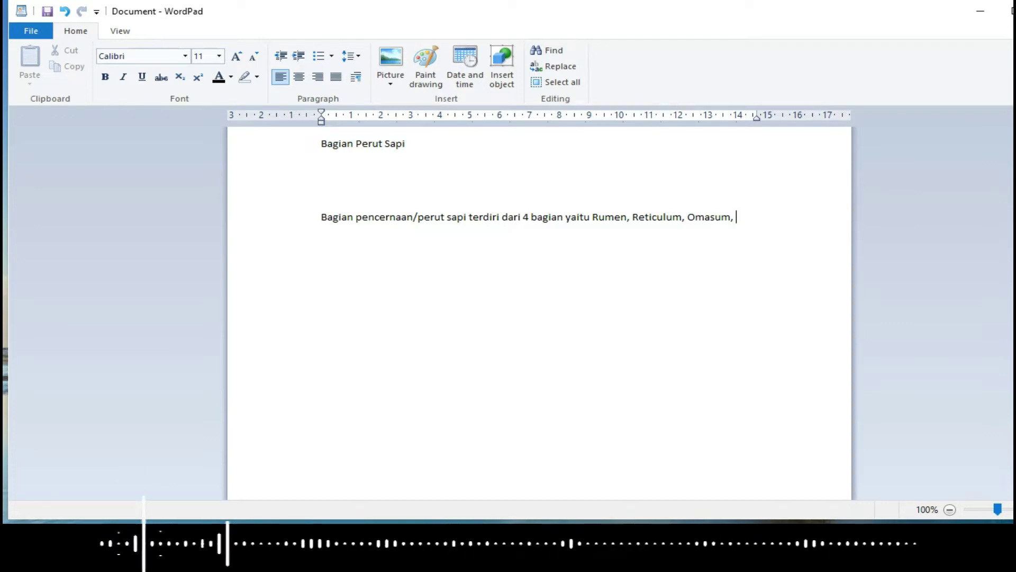
pyautogui.write('da')
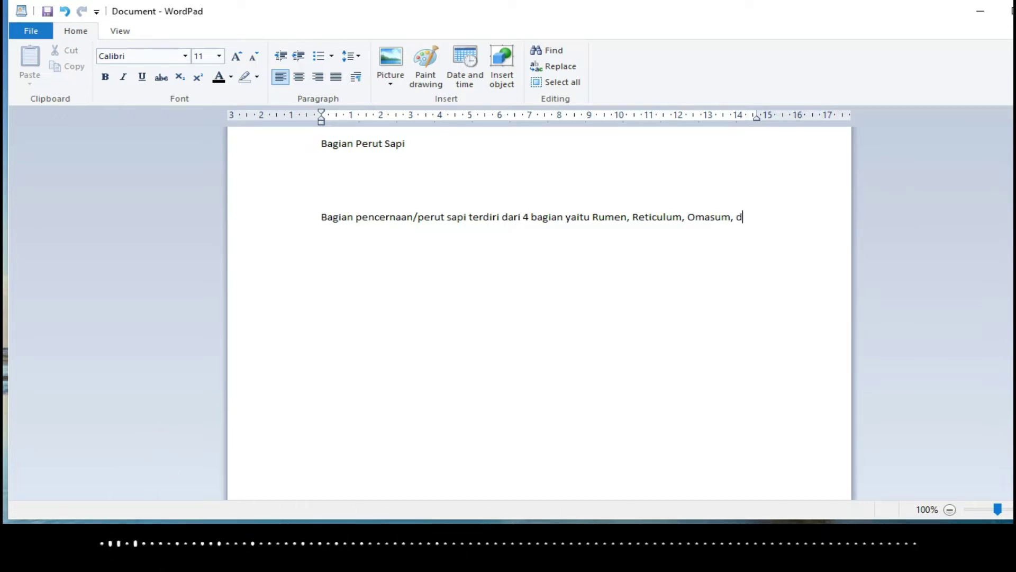
pyautogui.write('n ')
pyautogui.write('O')
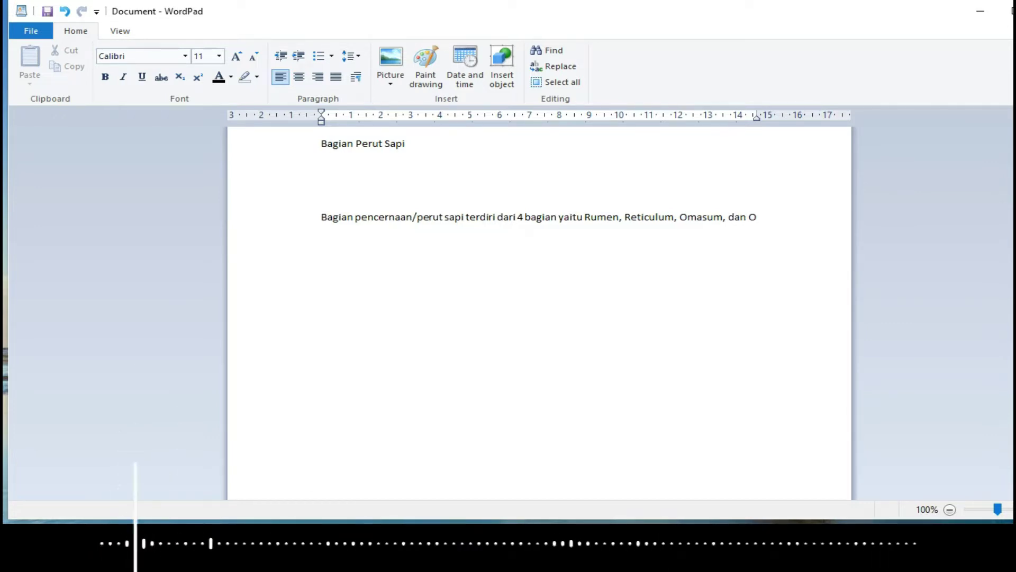
pyautogui.write('bamasum')
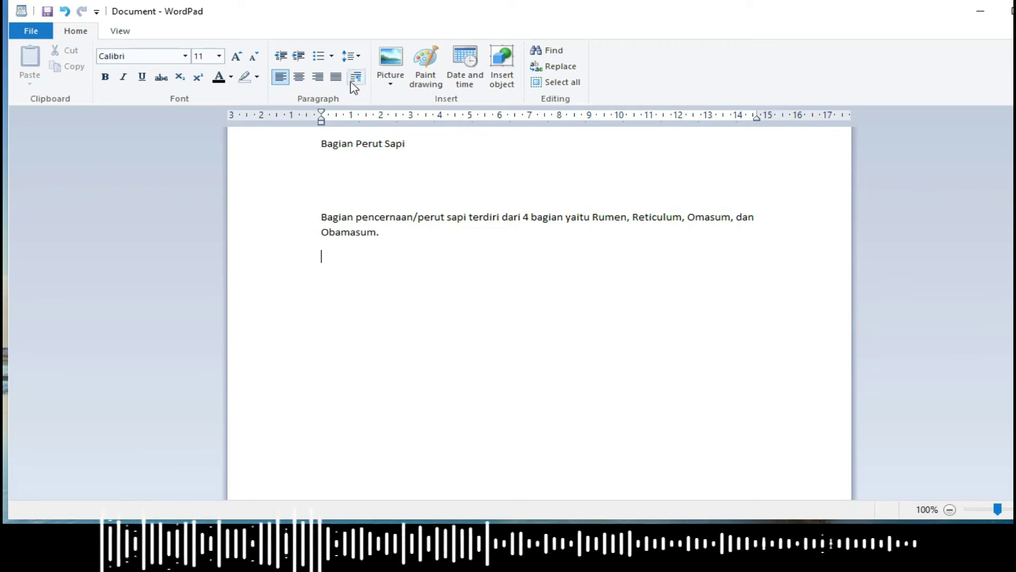
# Start a round-bullet list below the introduction and write "RUMEN adalah bagian terbesar dari perut sapi" as its first item.
pyautogui.click(333, 58)
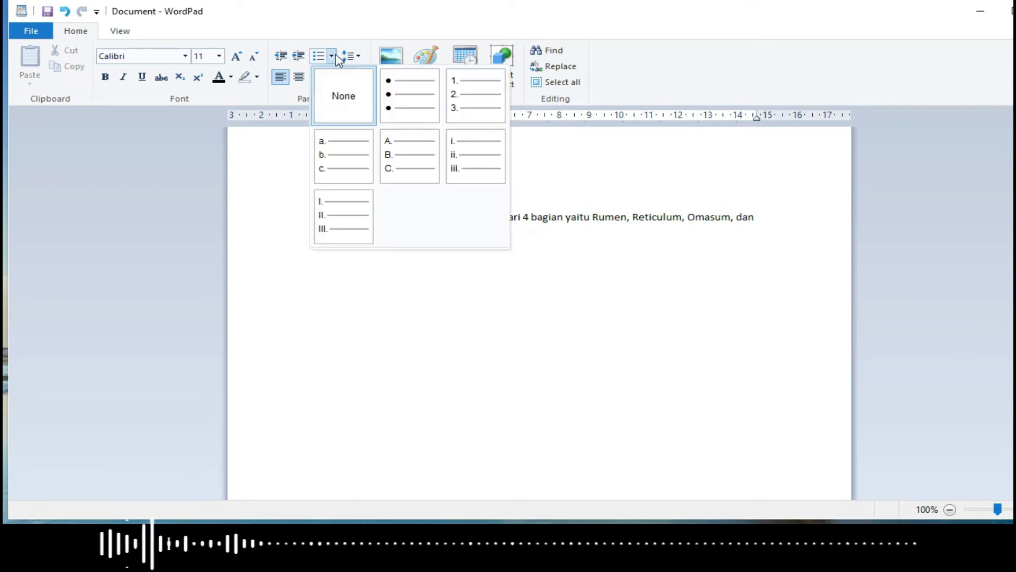
pyautogui.click(406, 90)
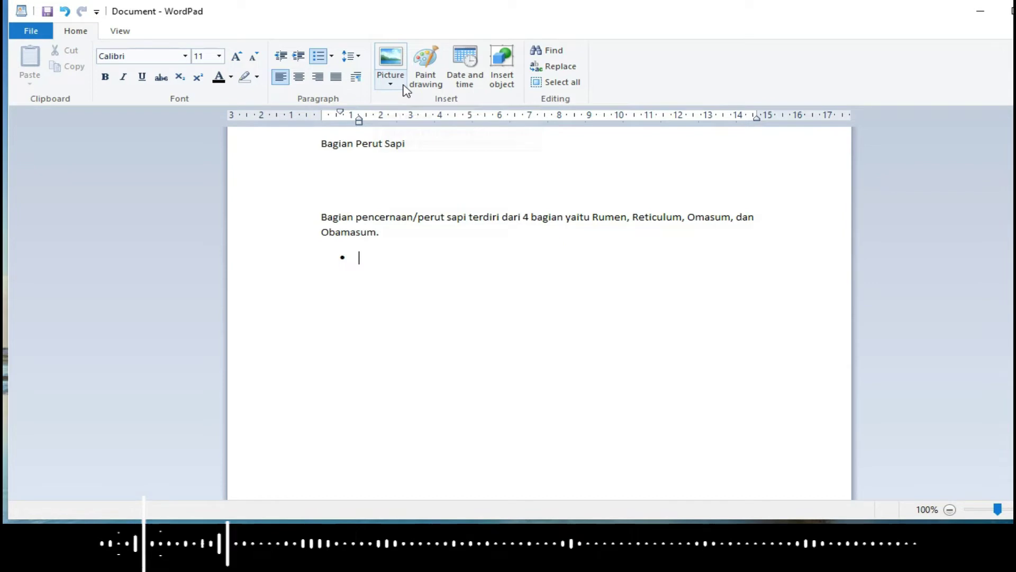
pyautogui.write('RU')
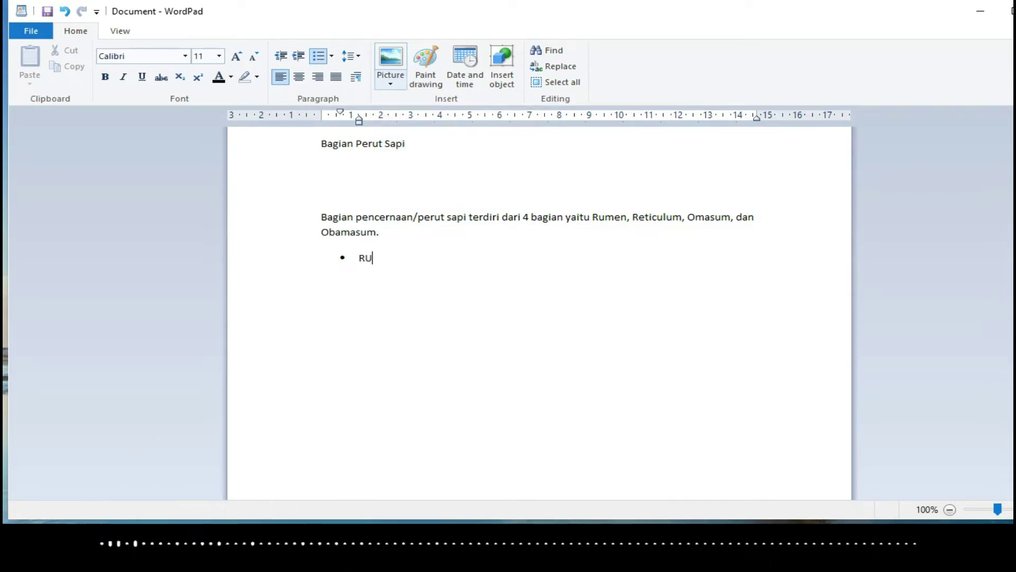
pyautogui.write('MEN')
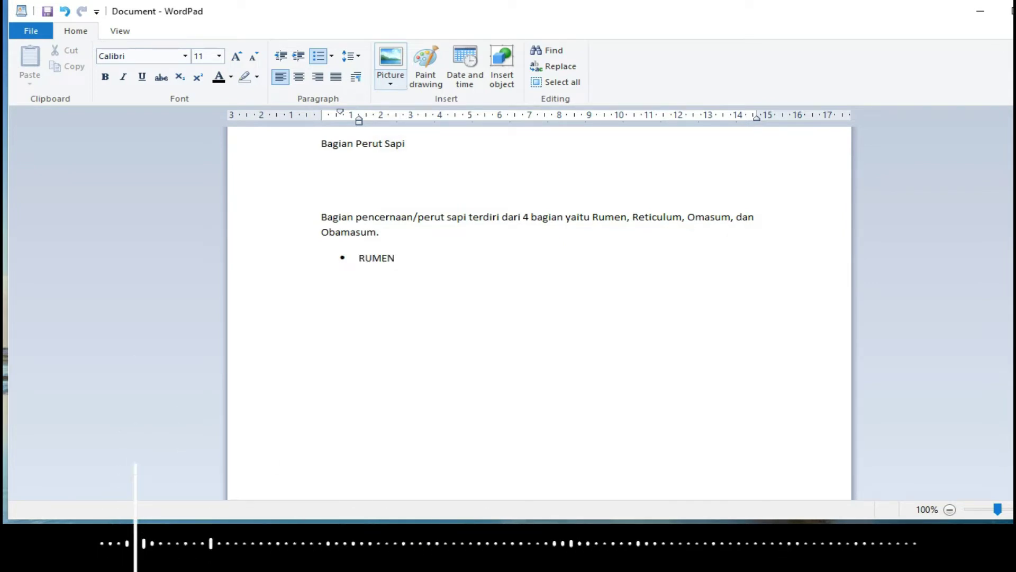
pyautogui.write(' adalah ')
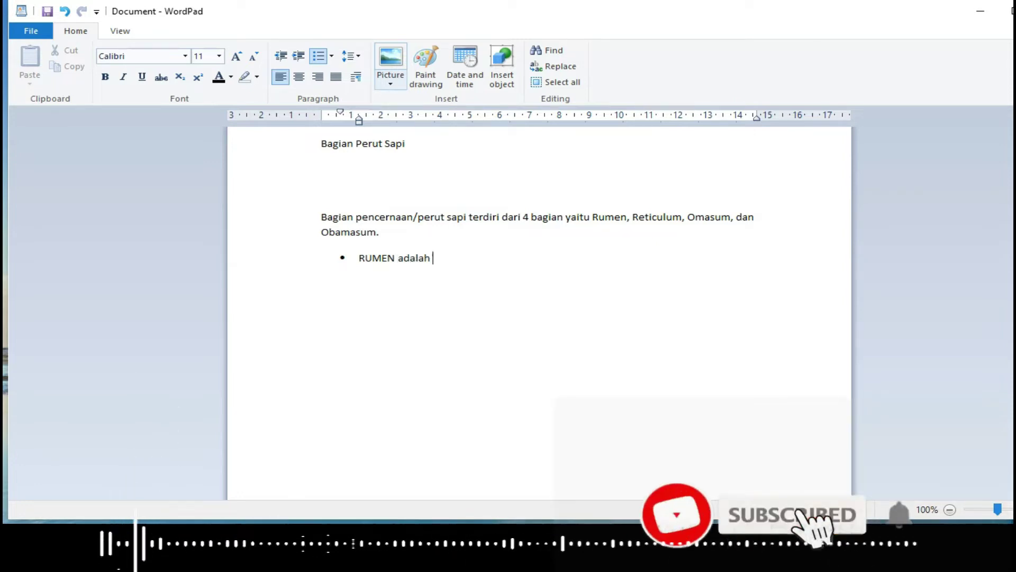
pyautogui.write('ba')
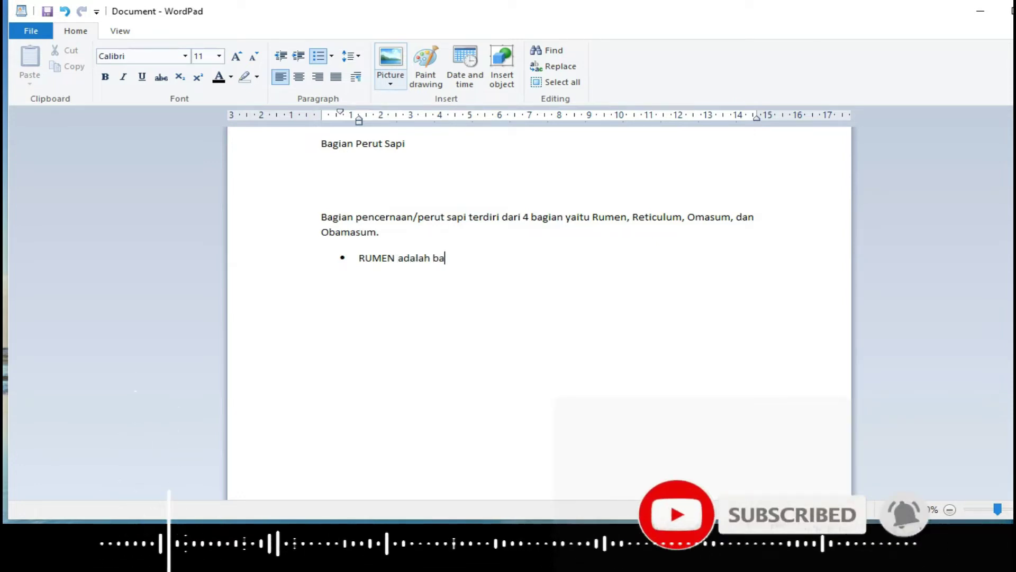
pyautogui.write('gian terbesar')
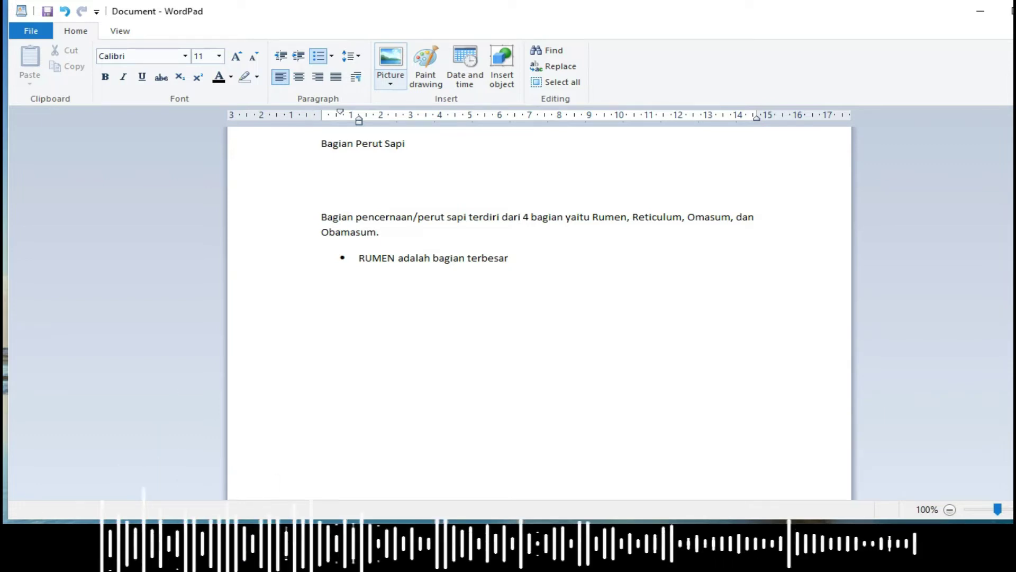
pyautogui.write('da')
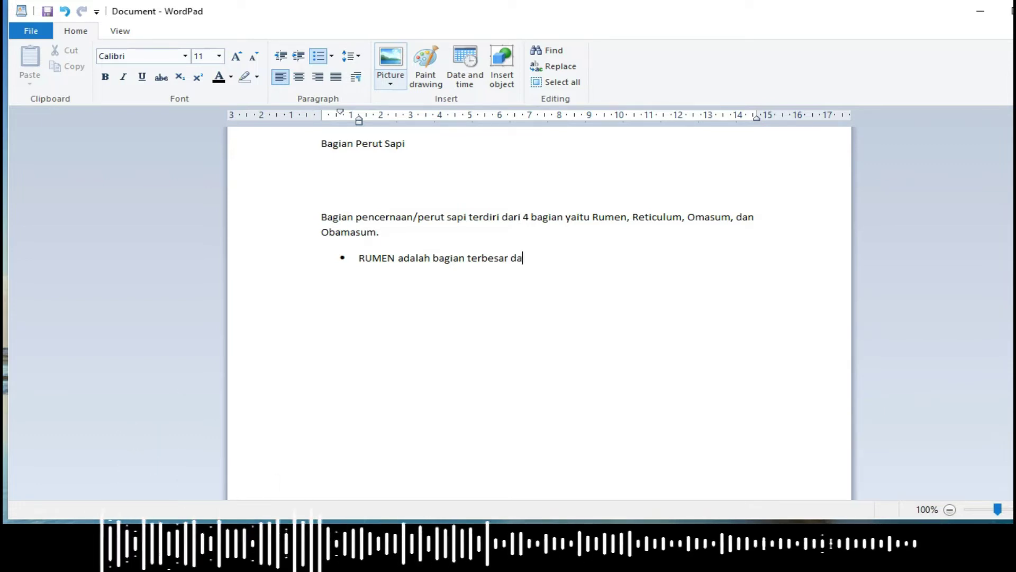
pyautogui.write('ri per')
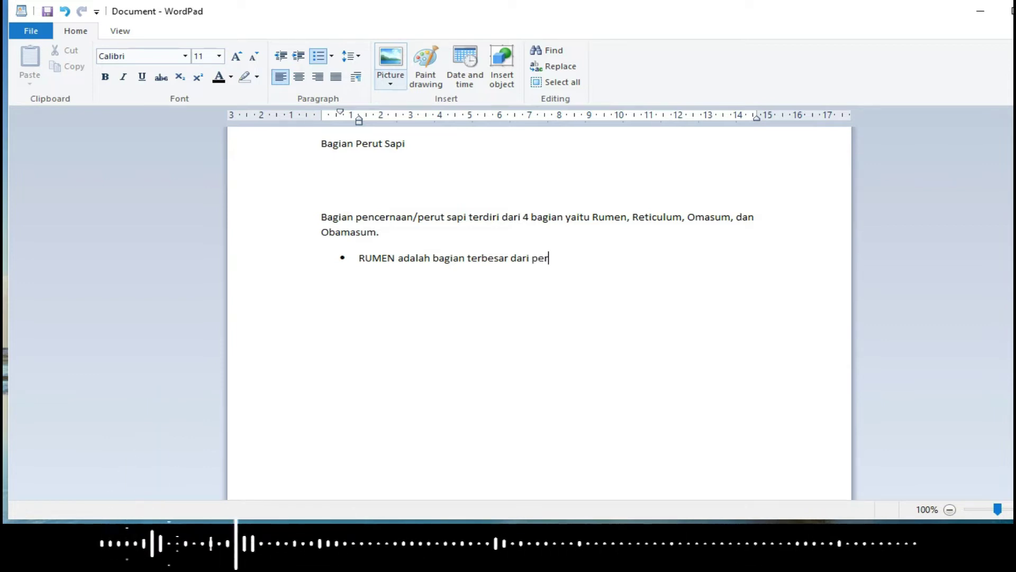
pyautogui.write('ut sapi')
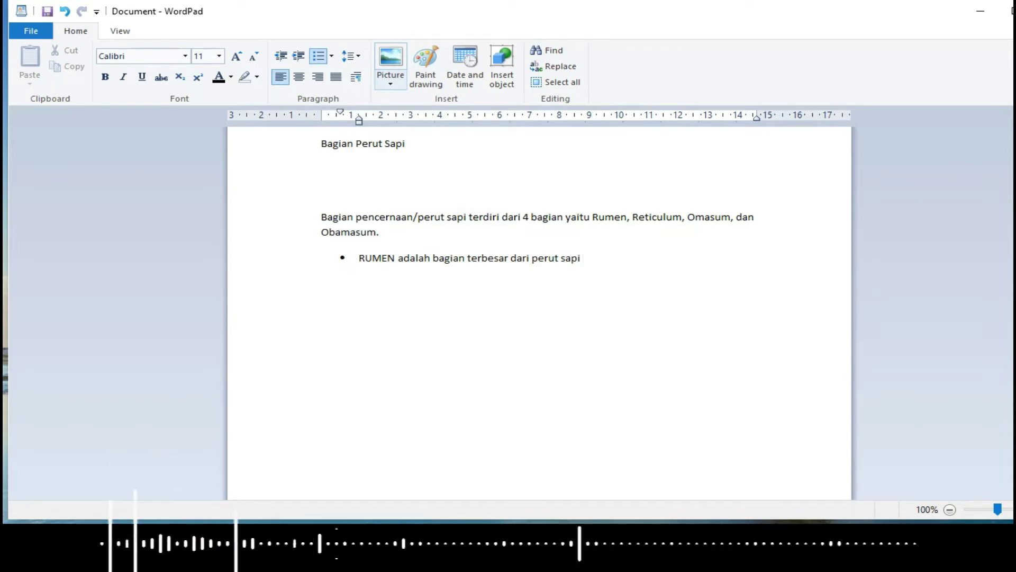
# Continue the RUMEN bullet item with "yang berfungsi sebagai tempat".
pyautogui.write('ya')
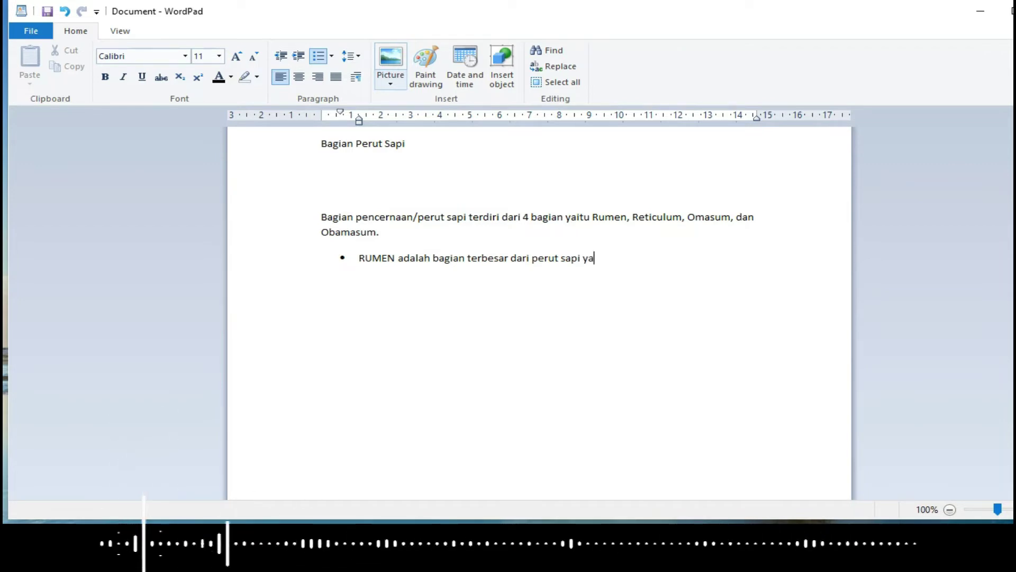
pyautogui.write('ng berfun')
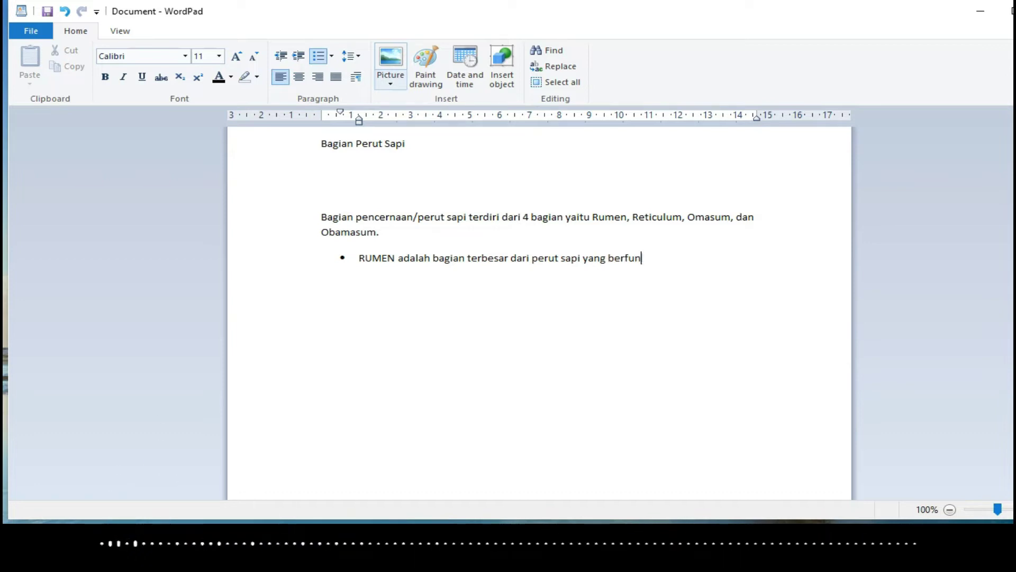
pyautogui.write('gsi sen')
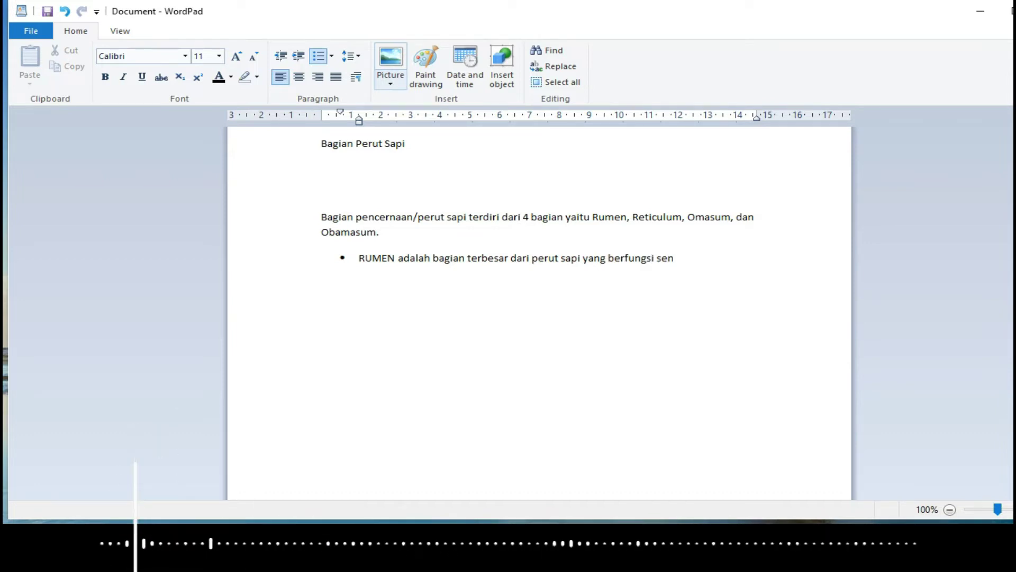
pyautogui.press('BackSpace')
pyautogui.write('baga')
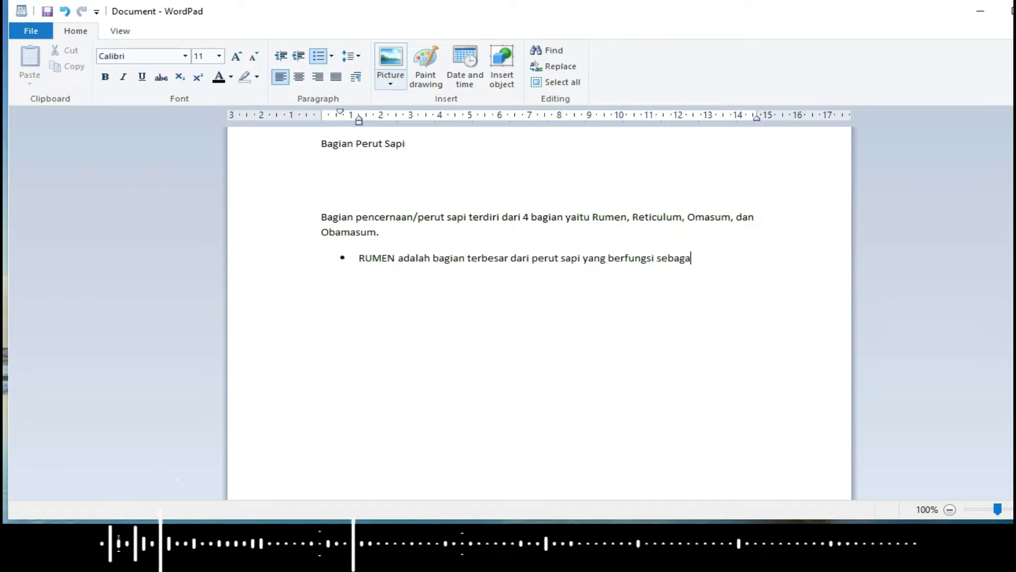
pyautogui.write('i tempat')
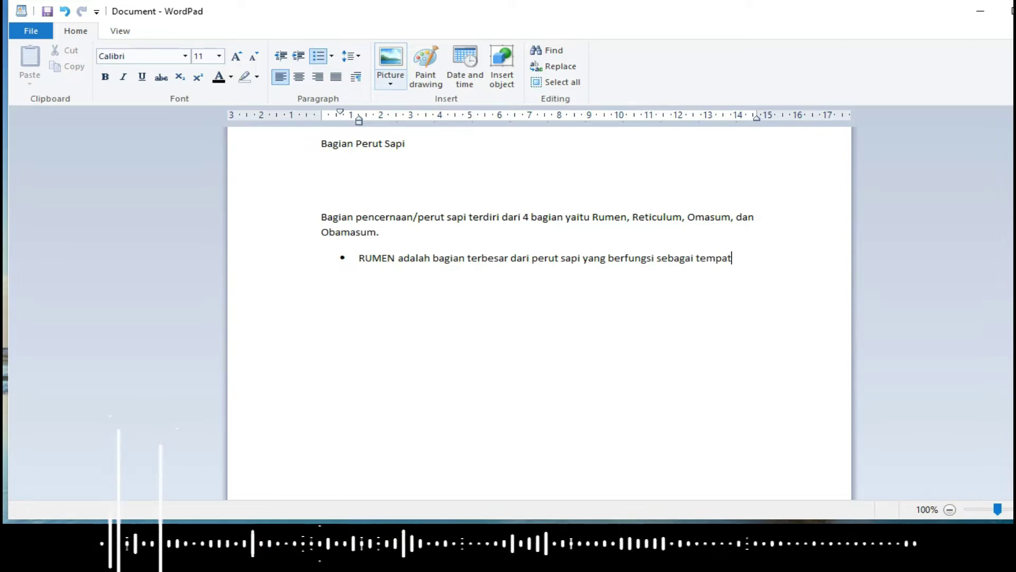
# Finish the RUMEN item with "memamah biak makanan yang dimakan." and start a second bullet item.
pyautogui.write('mema')
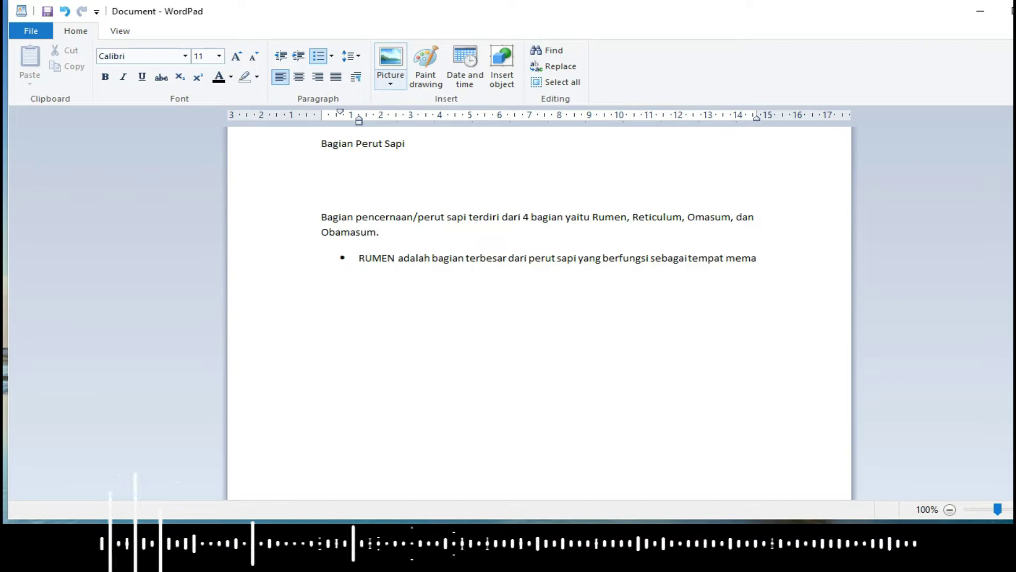
pyautogui.write('mah biak')
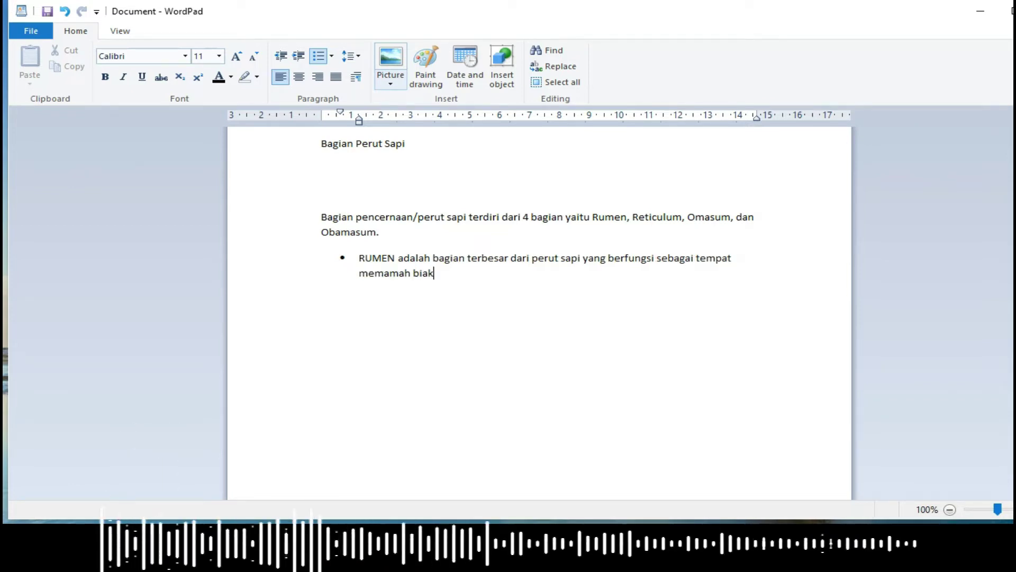
pyautogui.write(' ma')
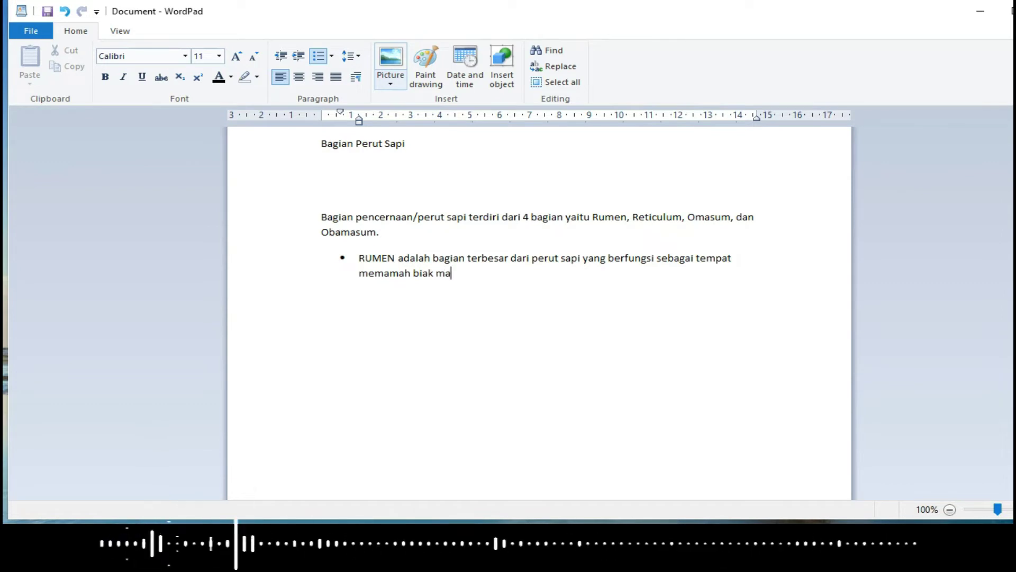
pyautogui.write('kanan')
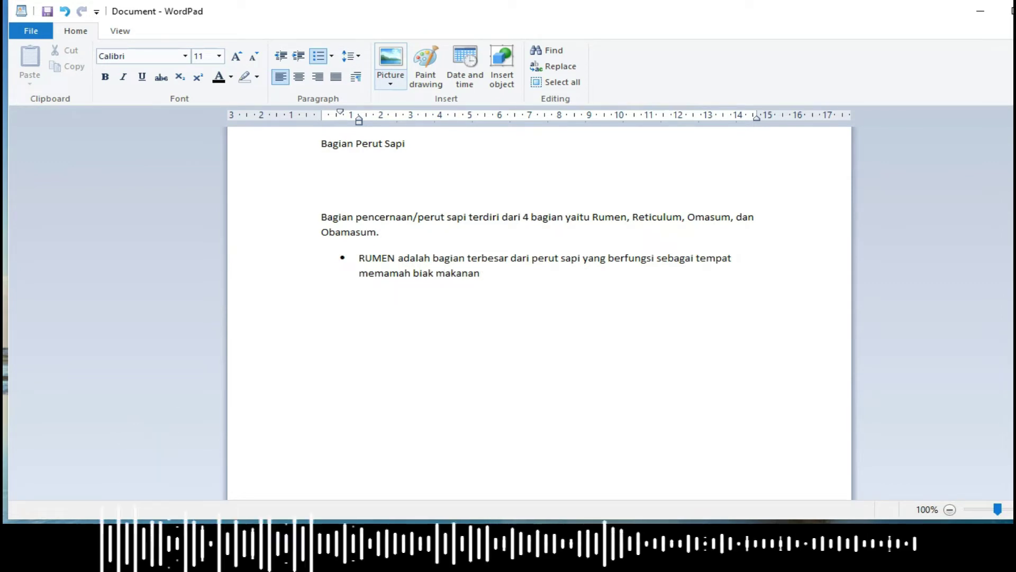
pyautogui.write(' yang dimakan')
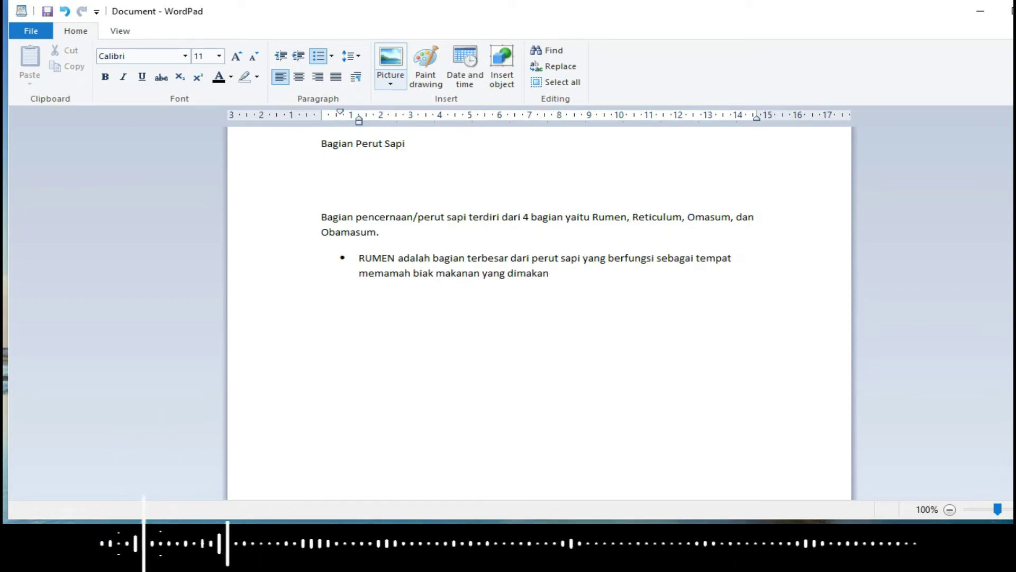
pyautogui.write('.')
pyautogui.press('Return')
# Begin the second bullet item with "RECTICULUM merupakan bagian yang berfungsi".
pyautogui.write('R')
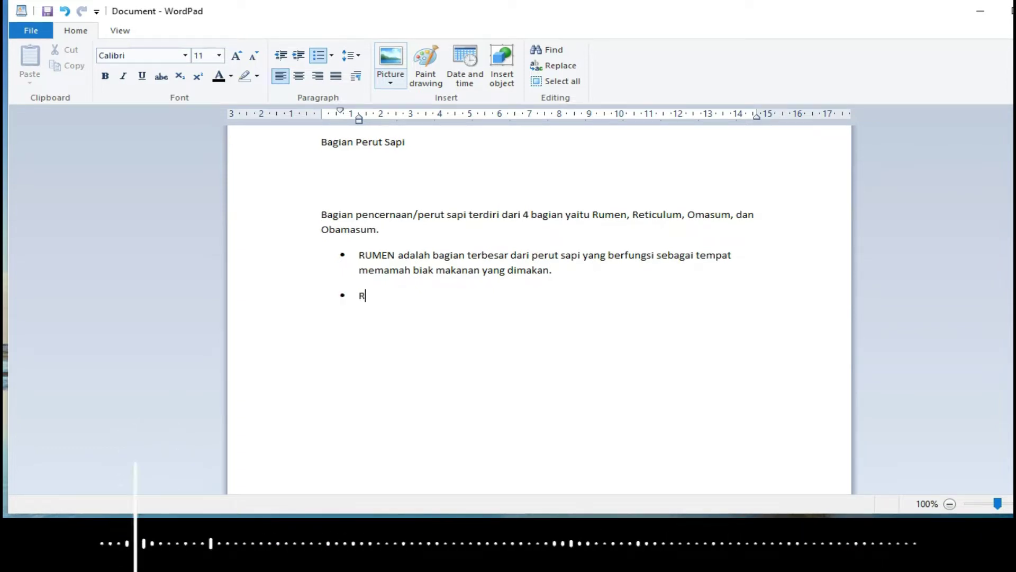
pyautogui.write('ECT')
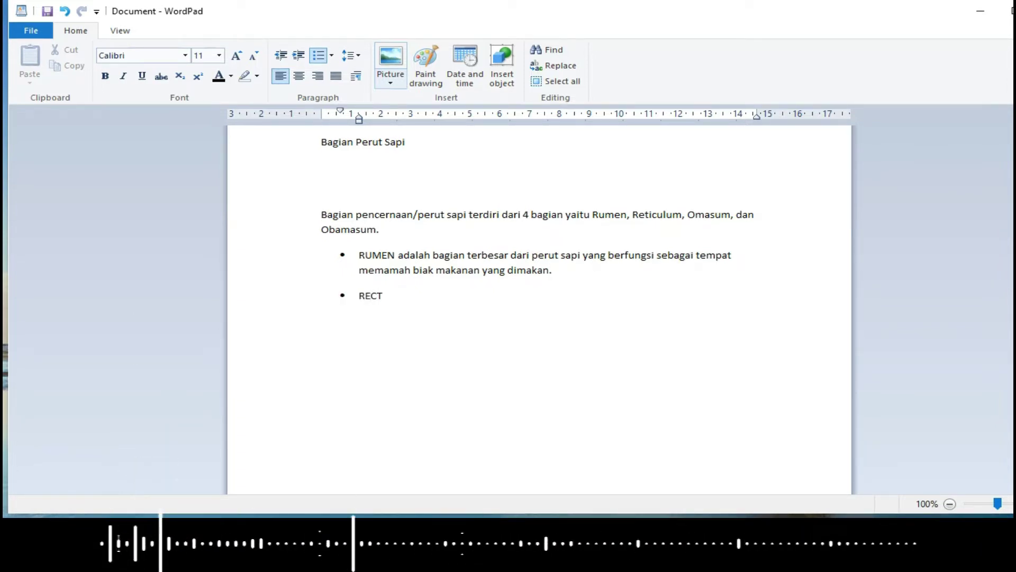
pyautogui.write('ICU')
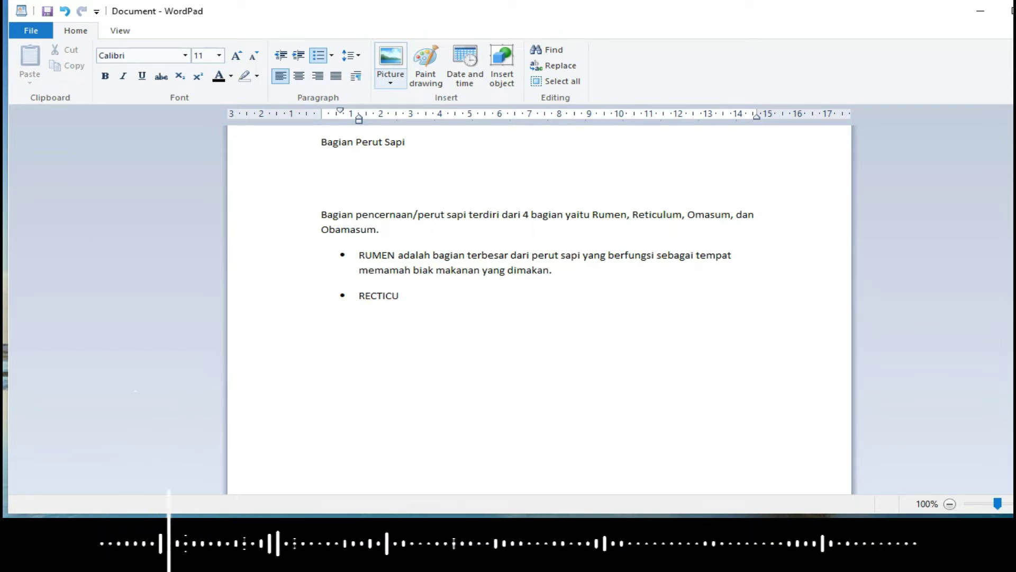
pyautogui.write('LUM')
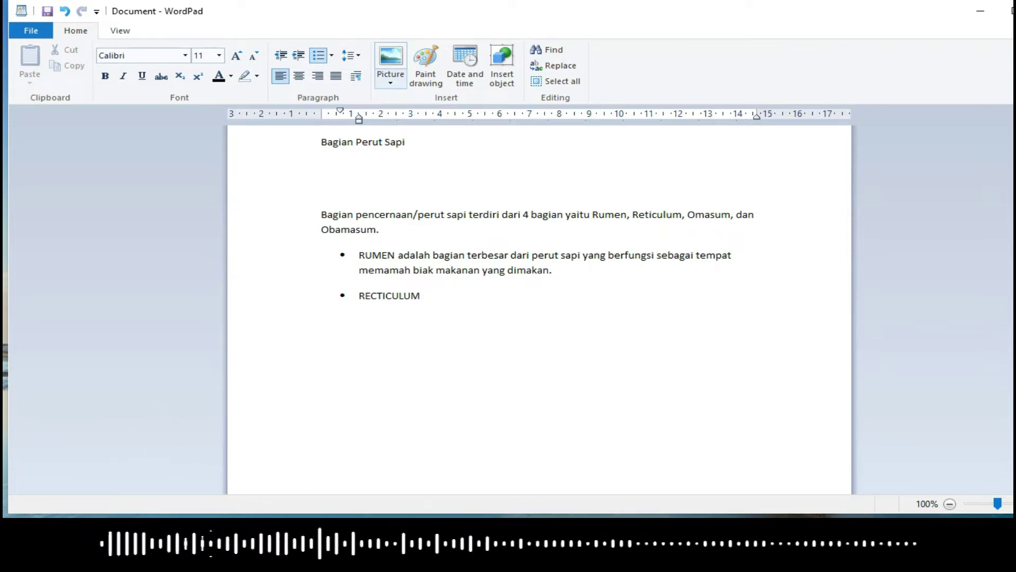
pyautogui.write(' mer')
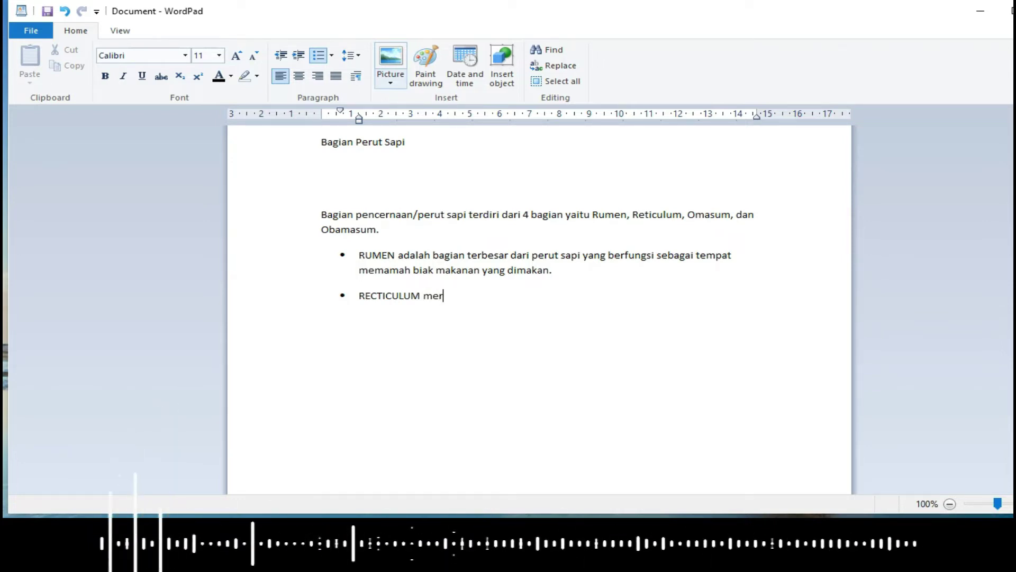
pyautogui.write('upakan ba')
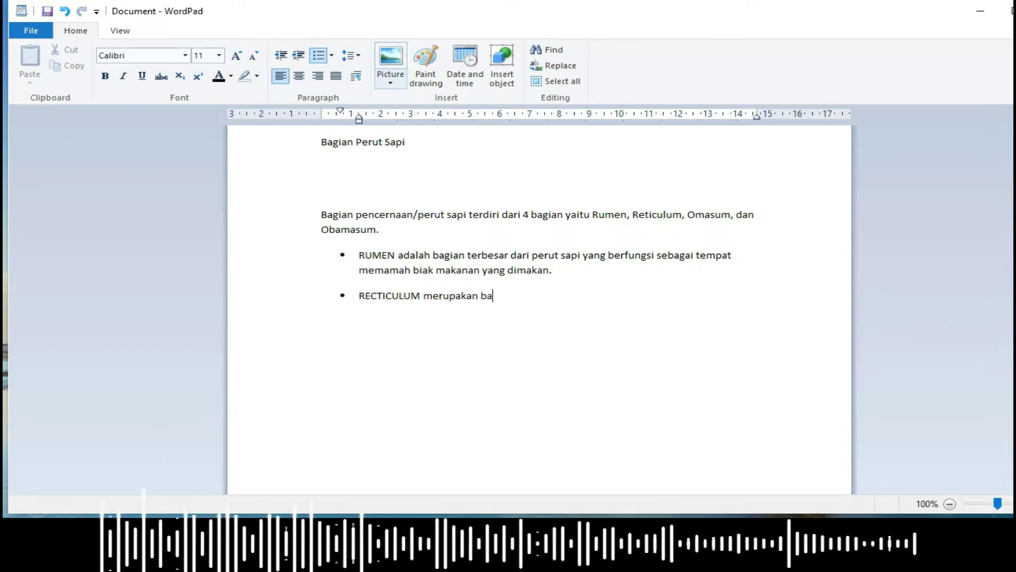
pyautogui.write('gian yang ')
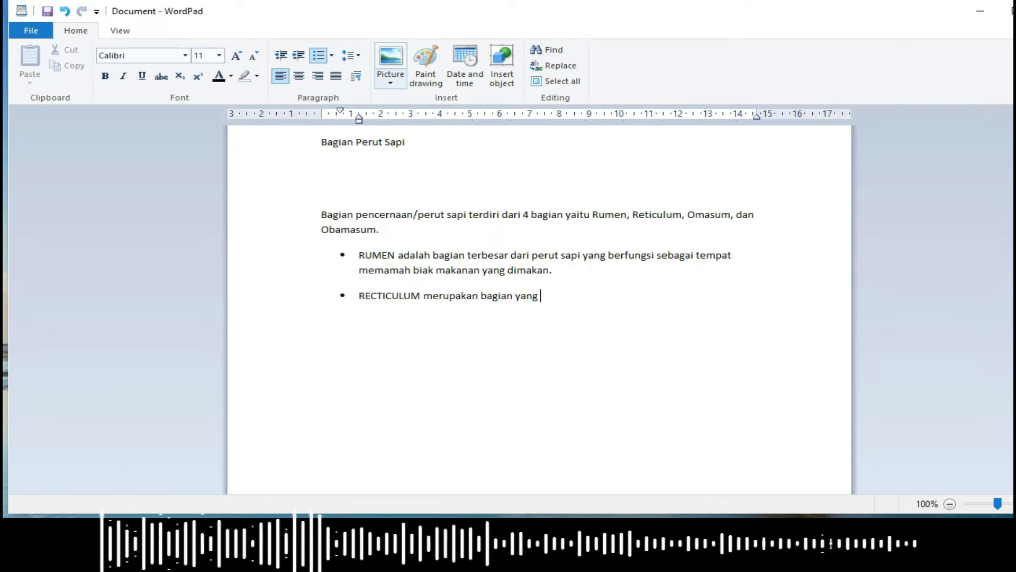
pyautogui.write('berfungsi')
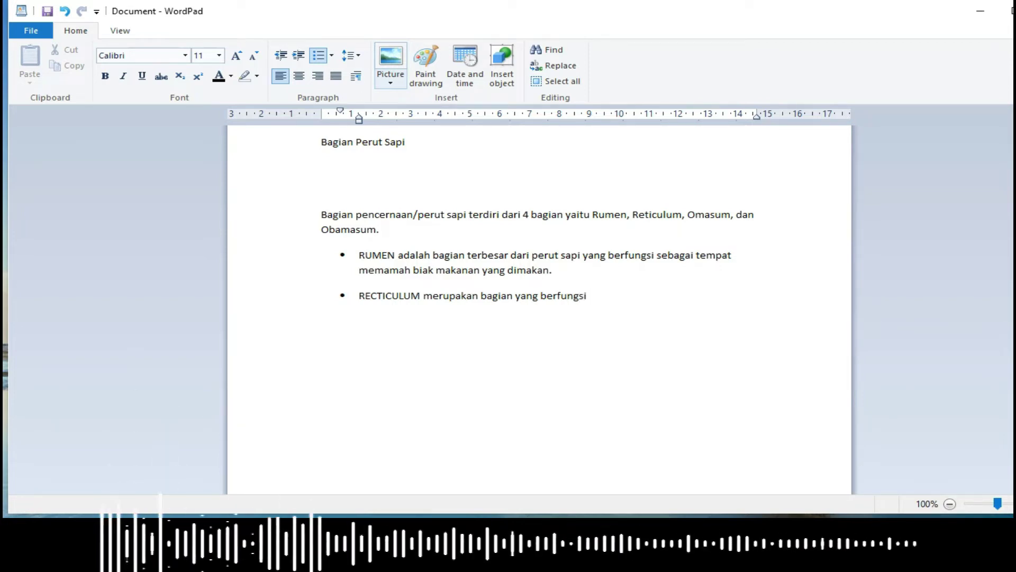
# Finish the RECTICULUM item with "untuk menyaring makanan yang masuk." and start a third bullet item.
pyautogui.write('untuk menyaring makanan')
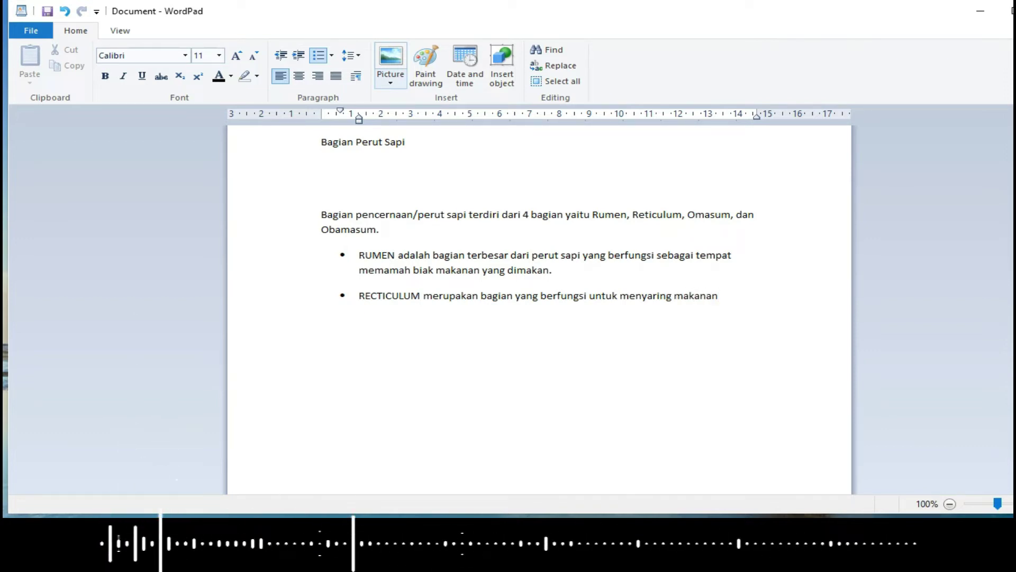
pyautogui.write('yang ')
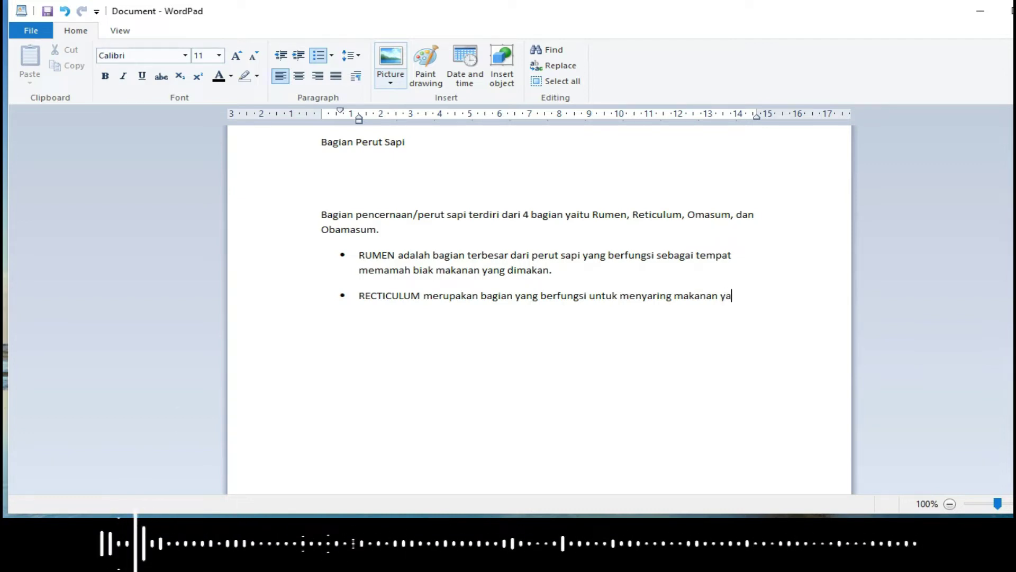
pyautogui.write('masu')
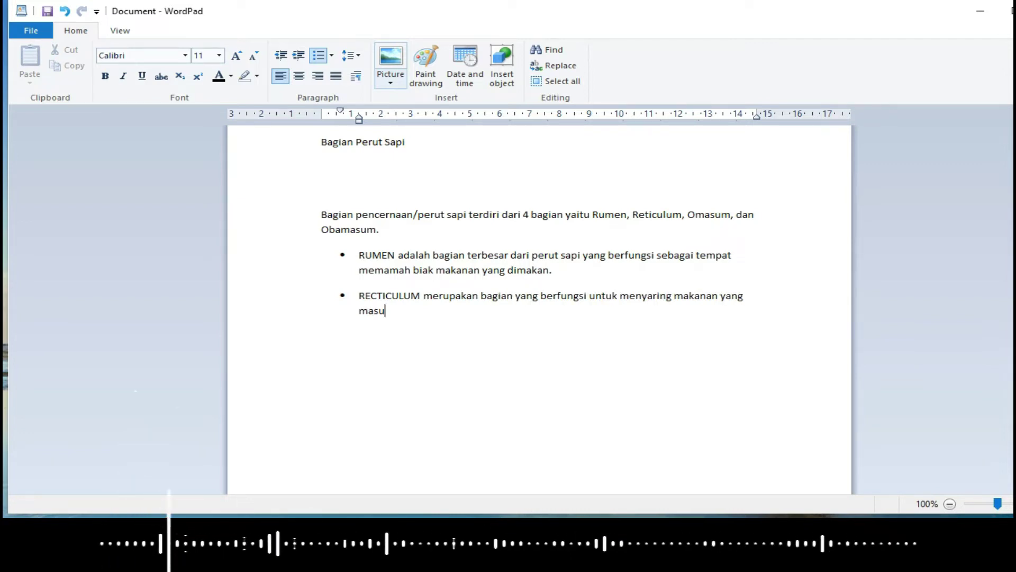
pyautogui.write('k.')
pyautogui.press('Return')
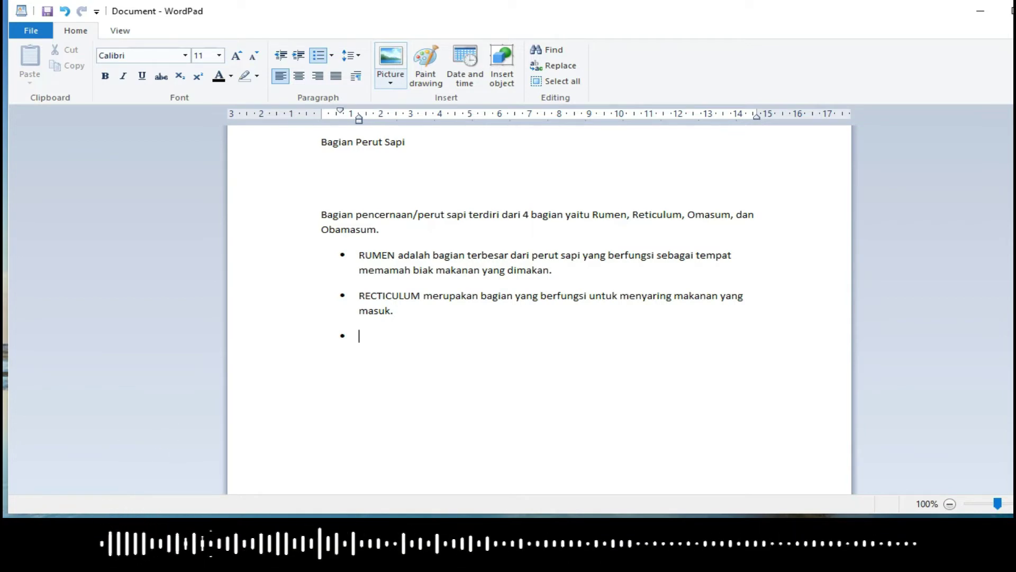
# Begin the third bullet item with "OMASUM adalah bagian yang bentuknya seperti daun yang berlapis-lapis".
pyautogui.write('OMASUM')
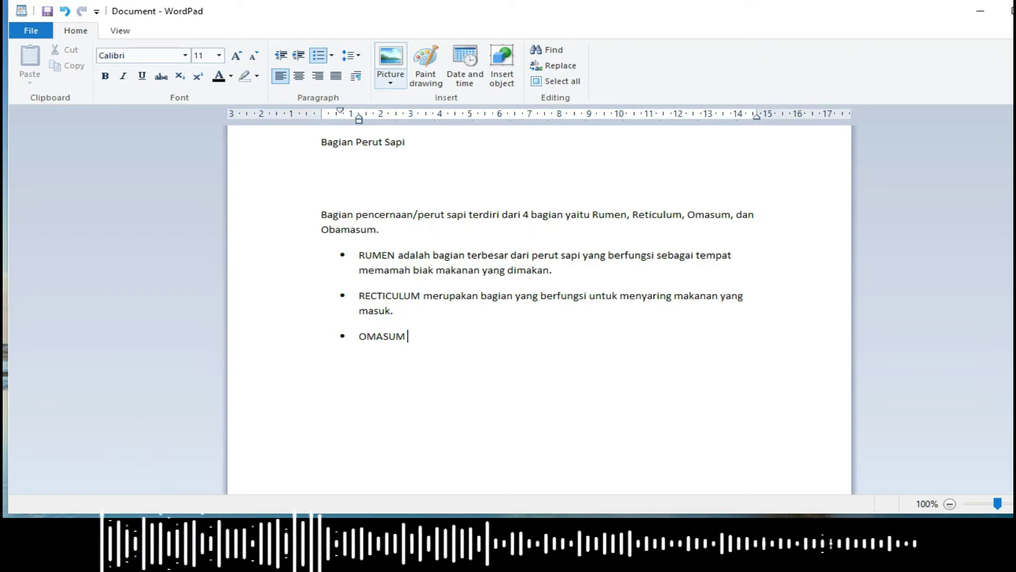
pyautogui.write('adalah bagian yang bentuknya ')
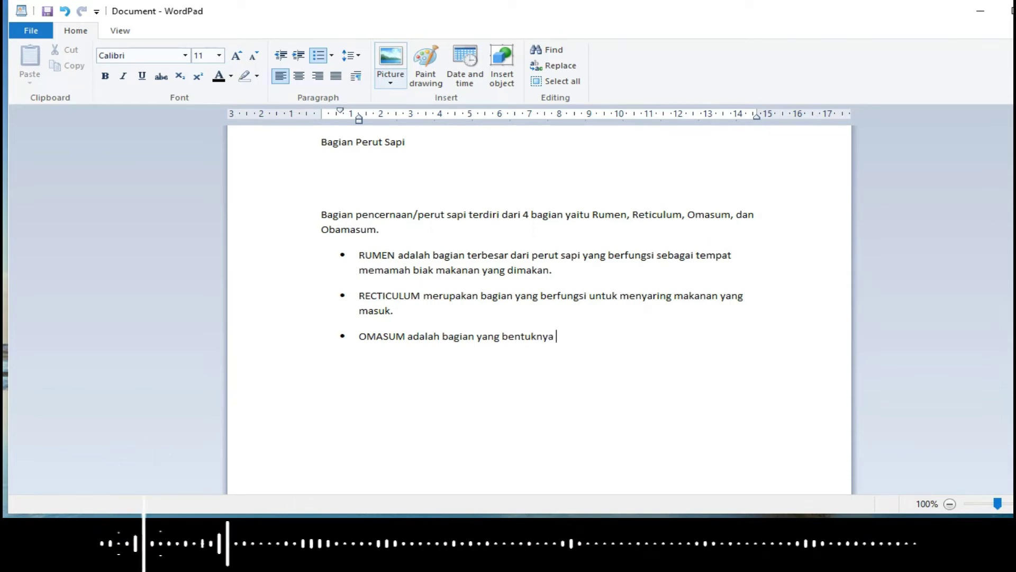
pyautogui.write('seperti daun ')
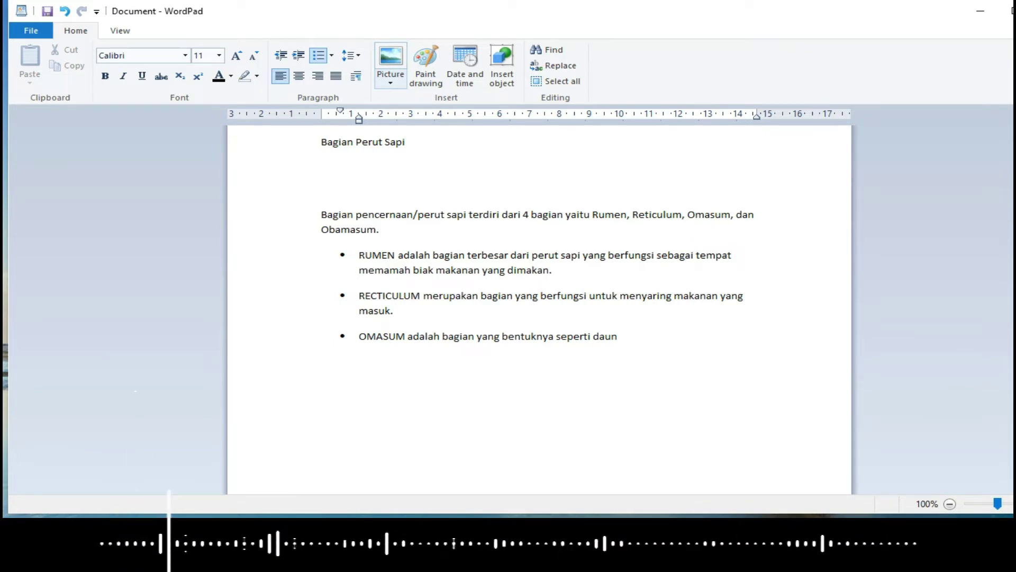
pyautogui.write('yang be')
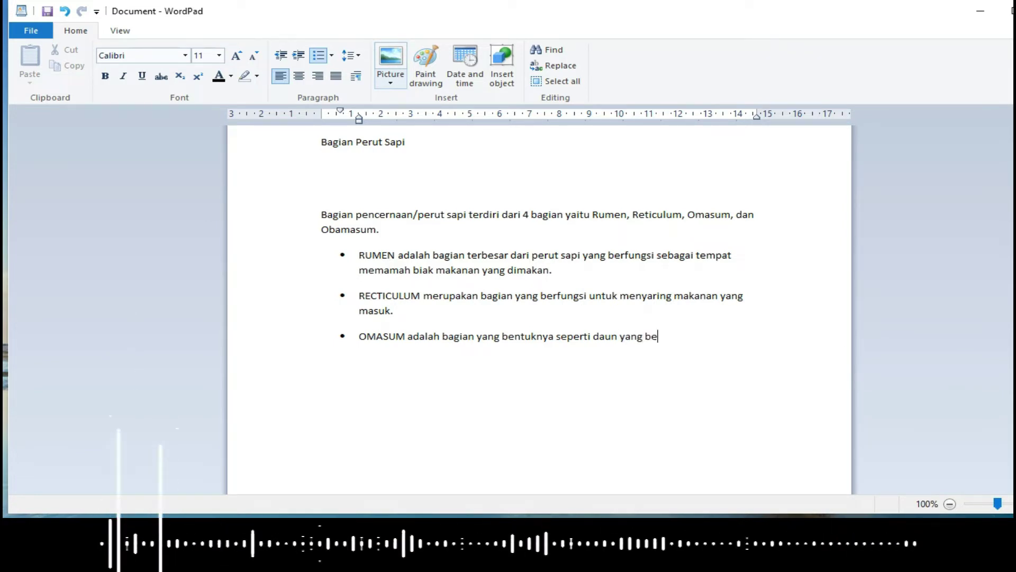
pyautogui.write('rlapis-lapis')
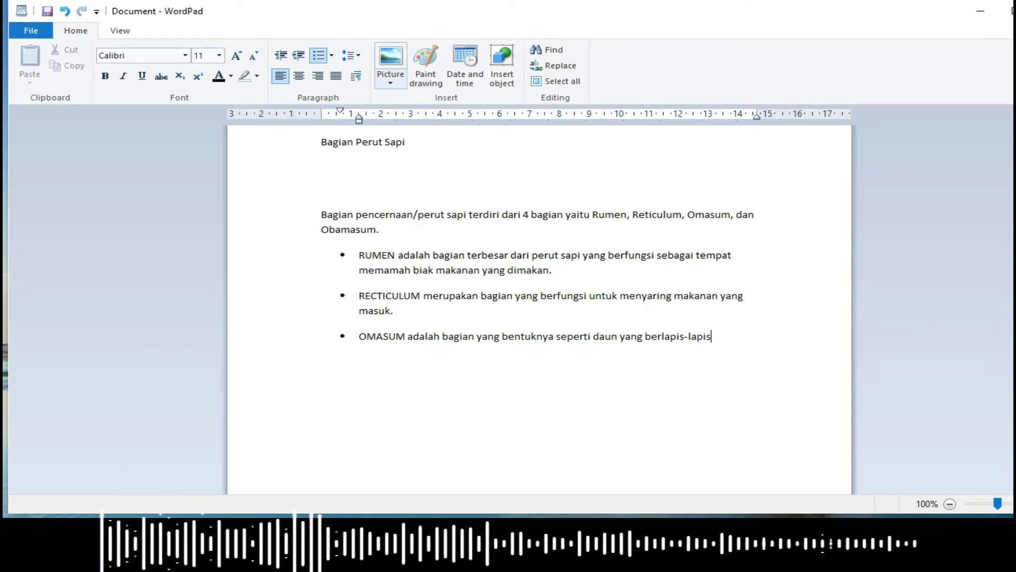
# Continue the OMASUM item with ", berfungsi menyaring partikel/unsur besar yang tidak dapat".
pyautogui.write(', berfungsi')
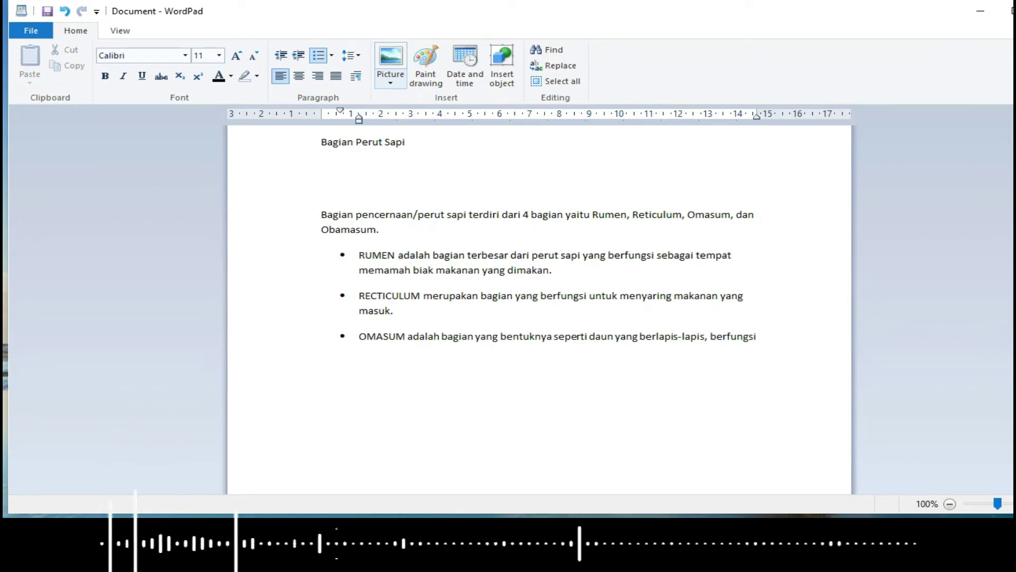
pyautogui.write('menyaring p')
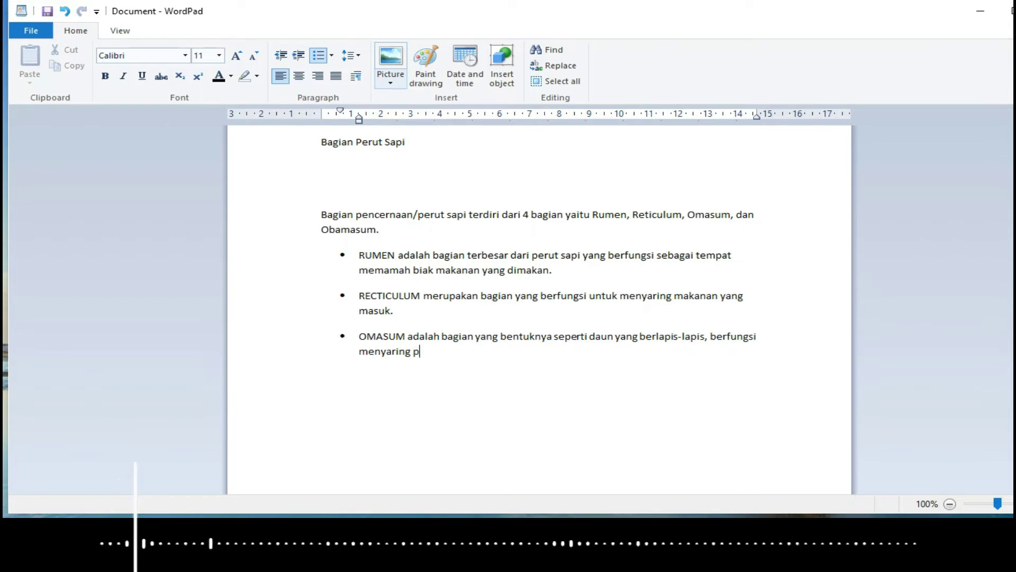
pyautogui.write('artikel')
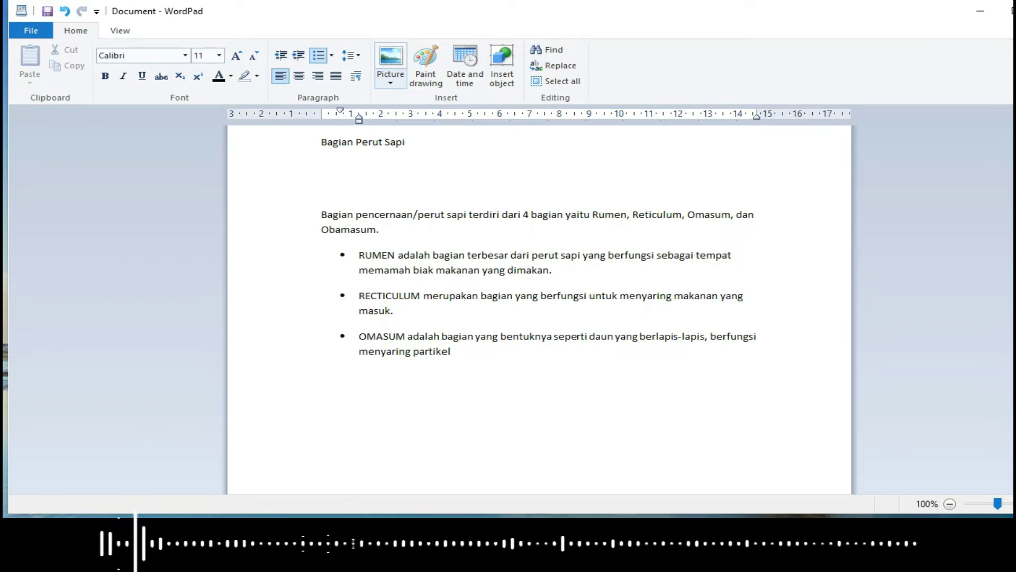
pyautogui.write('/')
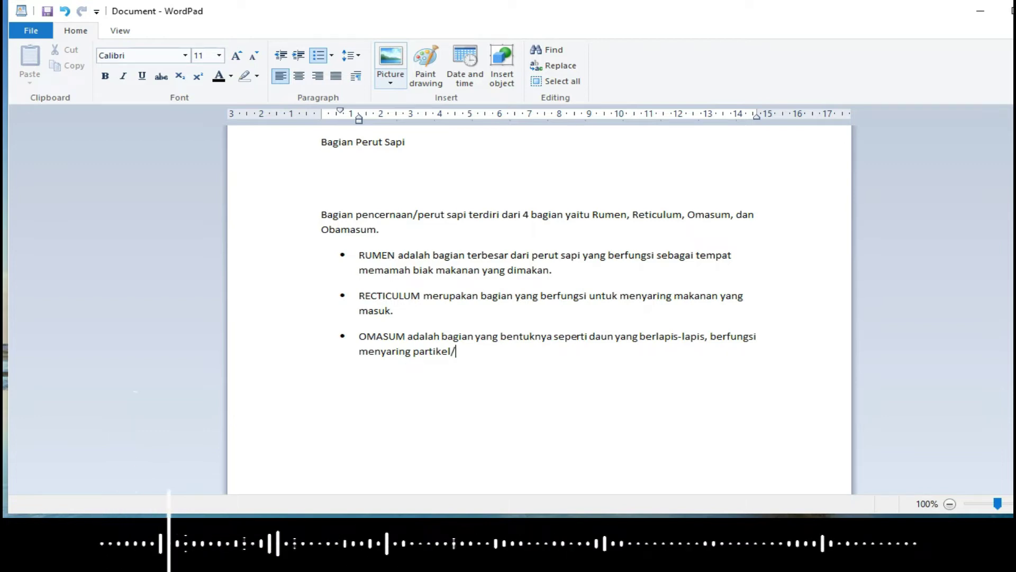
pyautogui.write('unsur')
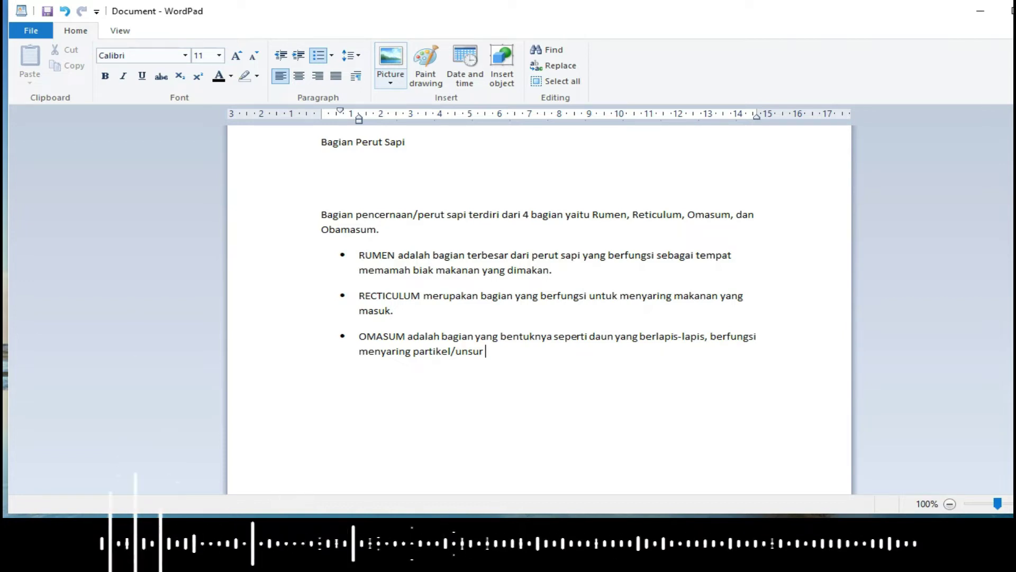
pyautogui.write('bes')
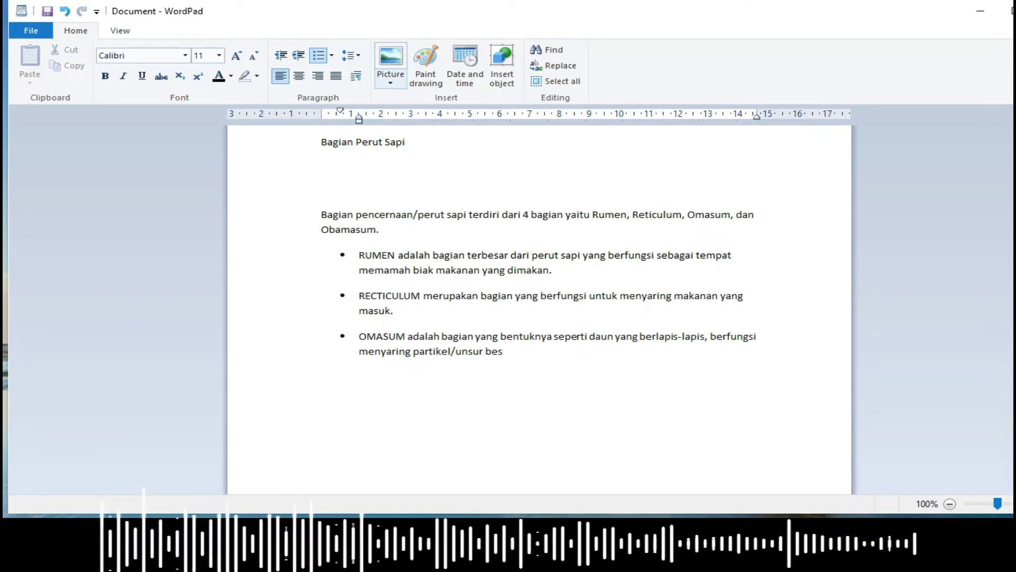
pyautogui.write('ar yang tidak dapat')
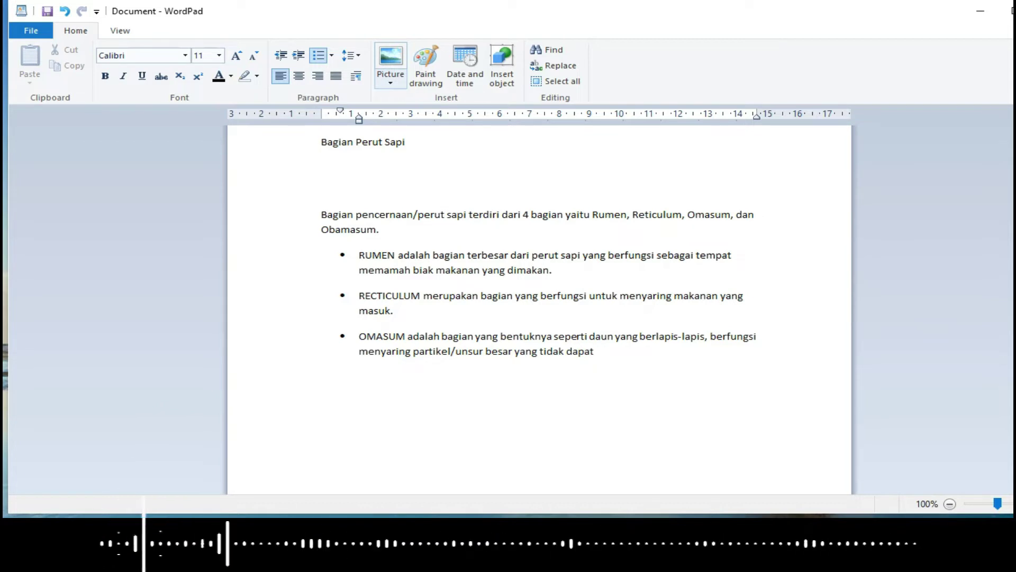
# Complete the OMASUM item's first sentence with "masuk untuk dikembalikan lagi ke reticulorumen.".
pyautogui.write(' ma')
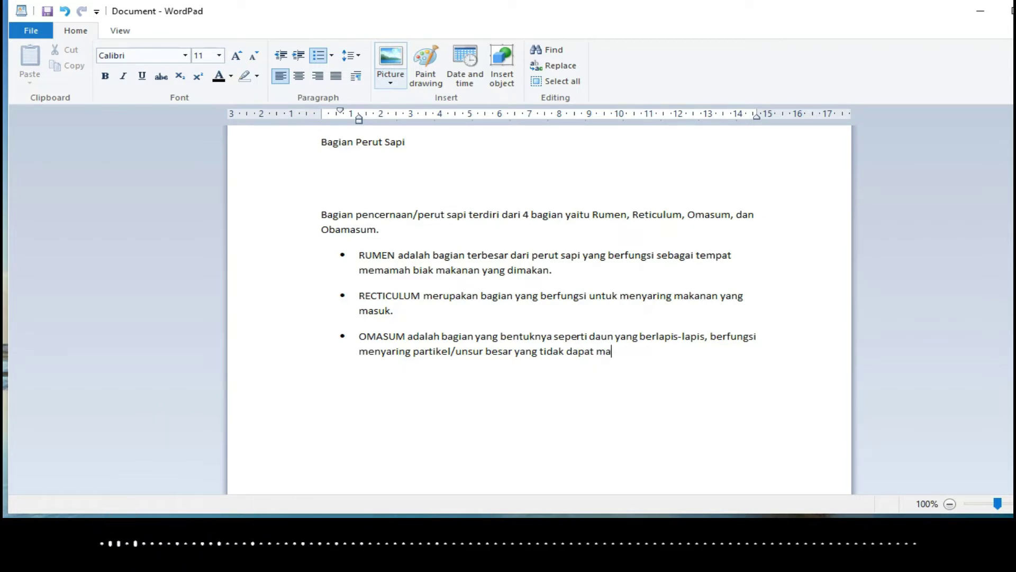
pyautogui.write('suk un')
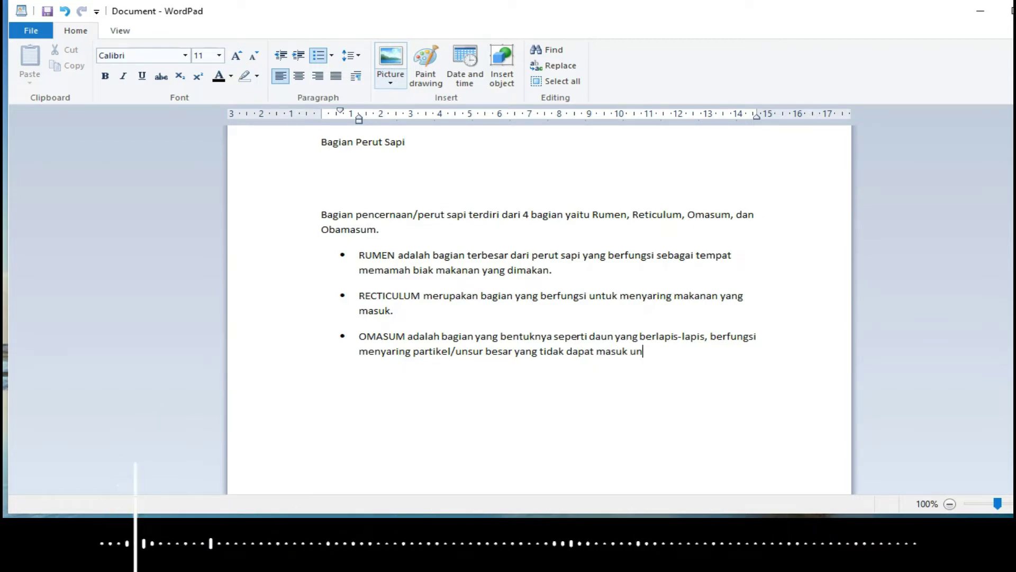
pyautogui.write('tuk di')
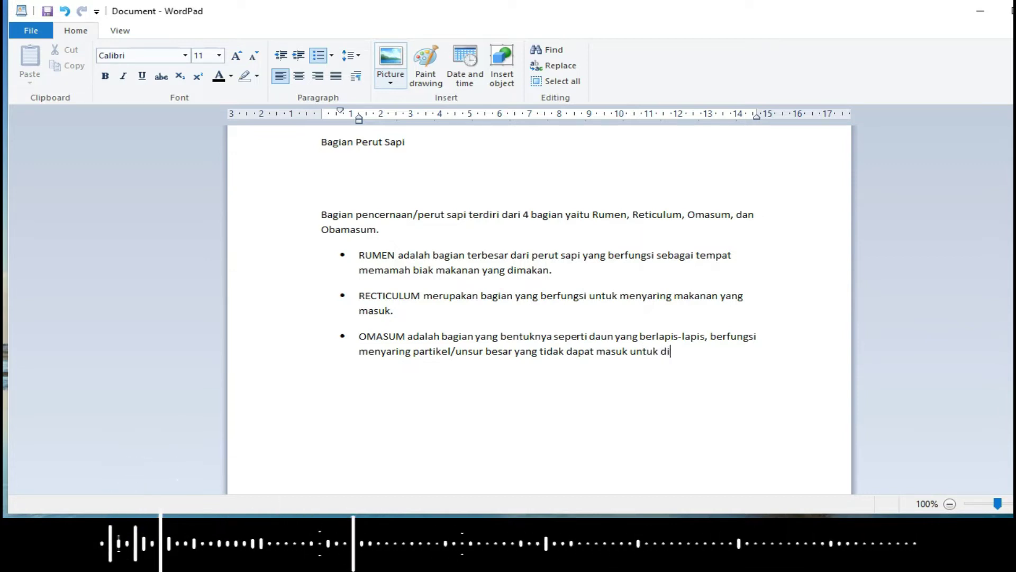
pyautogui.write('kembalikan ')
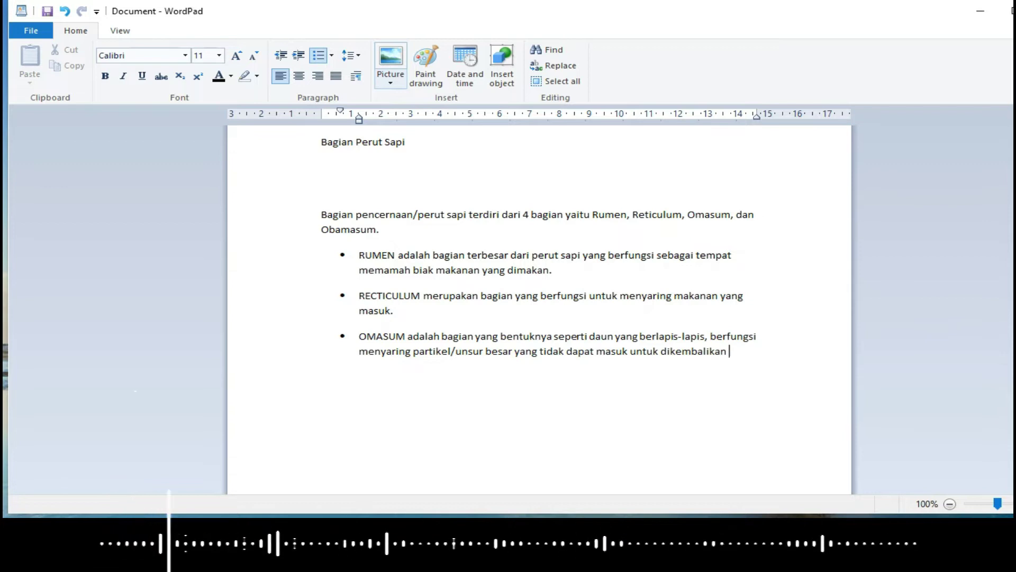
pyautogui.write('lagi k')
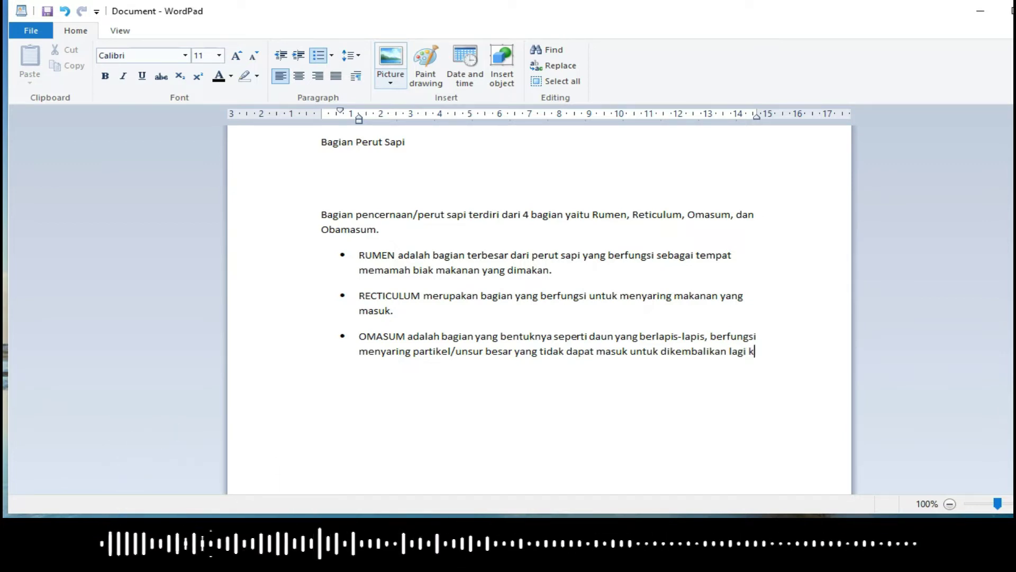
pyautogui.write('e reticul')
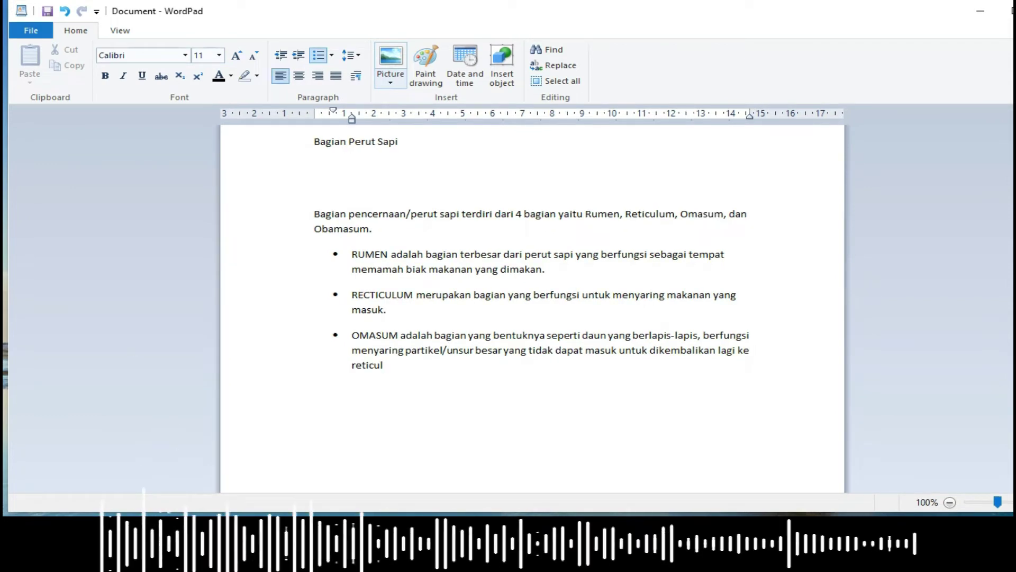
pyautogui.write('orumen')
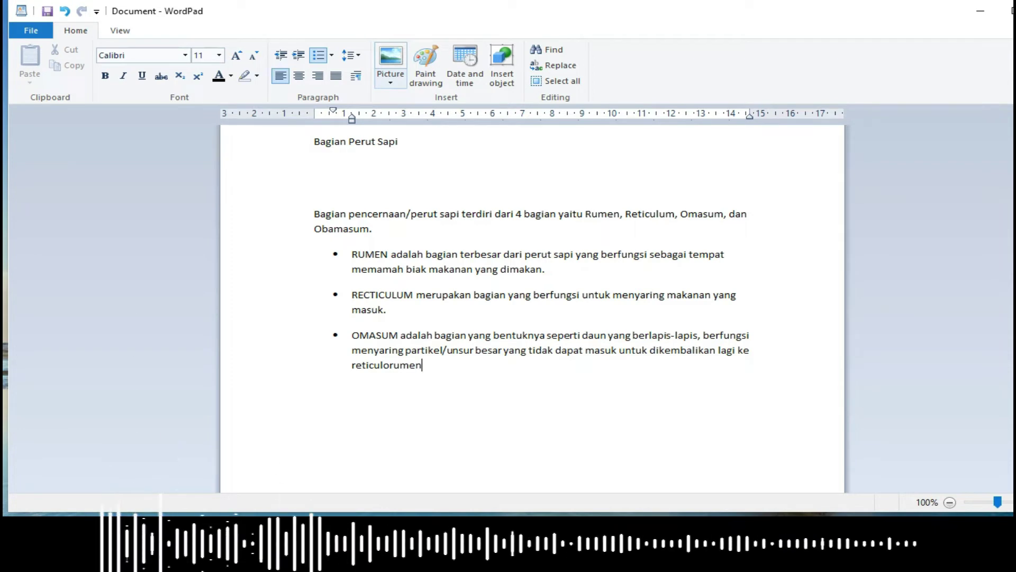
pyautogui.write('.')
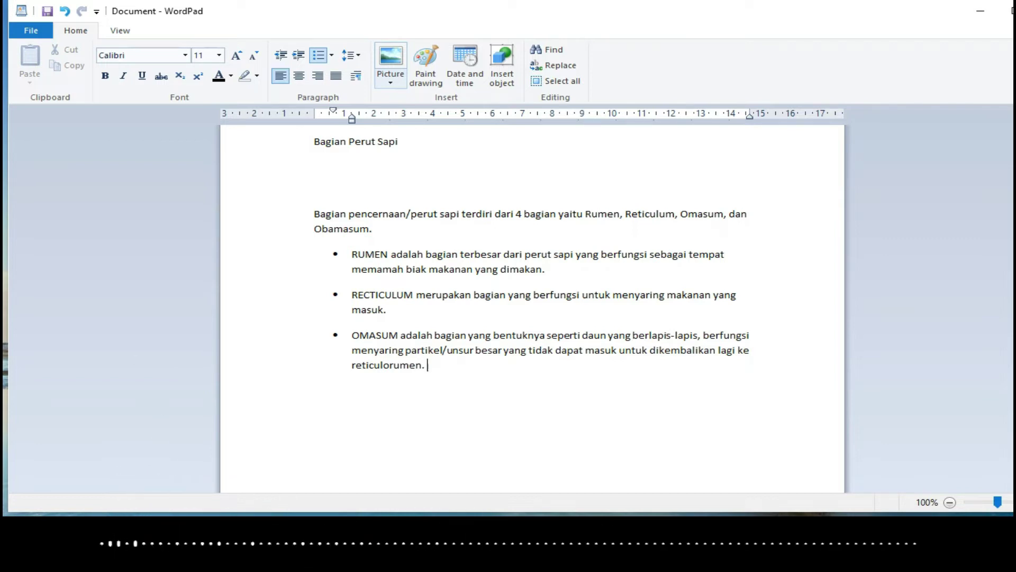
# Begin a second sentence in the OMASUM item with "Partikel/unsur yang kecil dapat".
pyautogui.write('Pa')
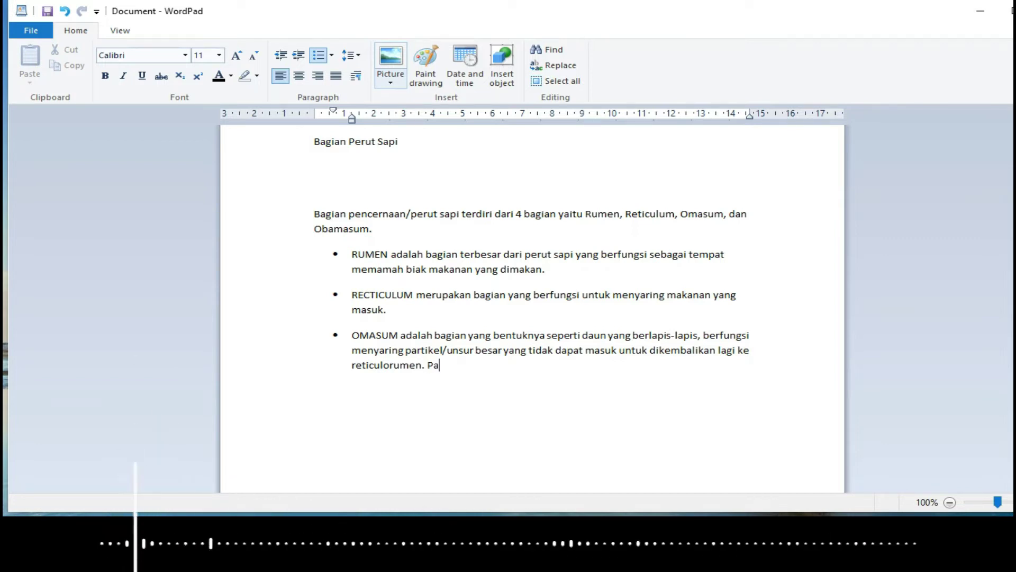
pyautogui.write('rtikel')
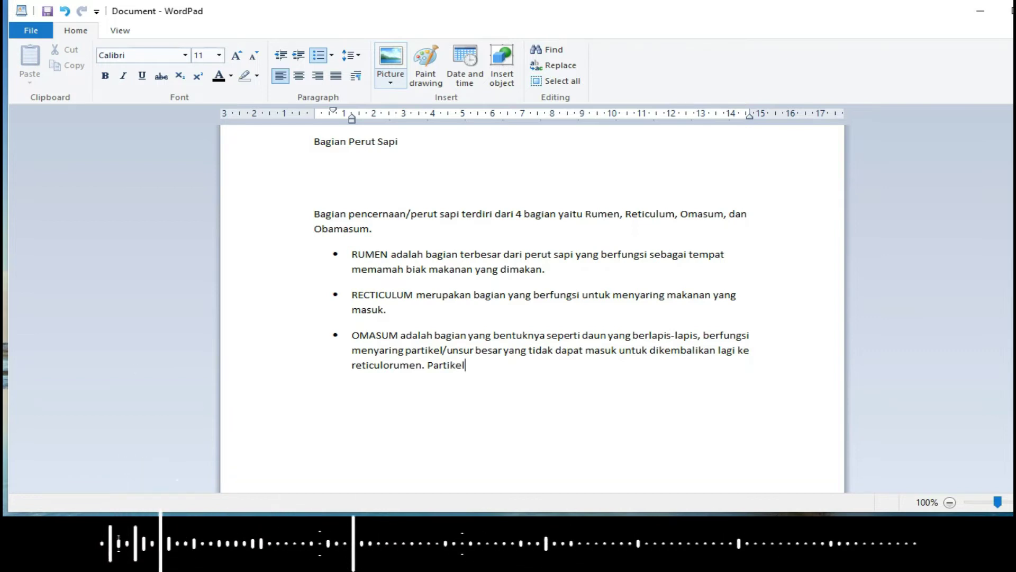
pyautogui.write('/un')
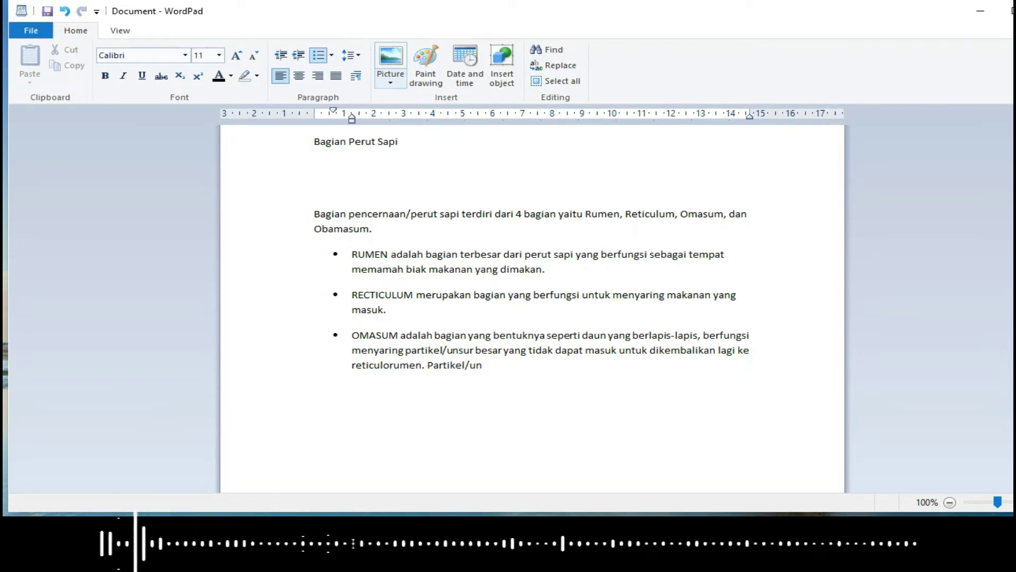
pyautogui.write('sur')
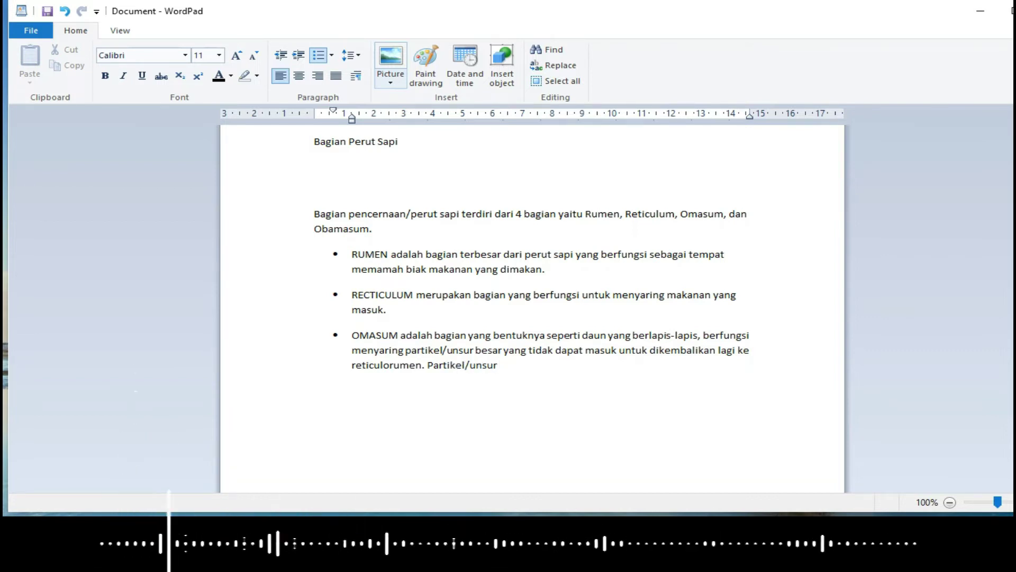
pyautogui.write(' yang')
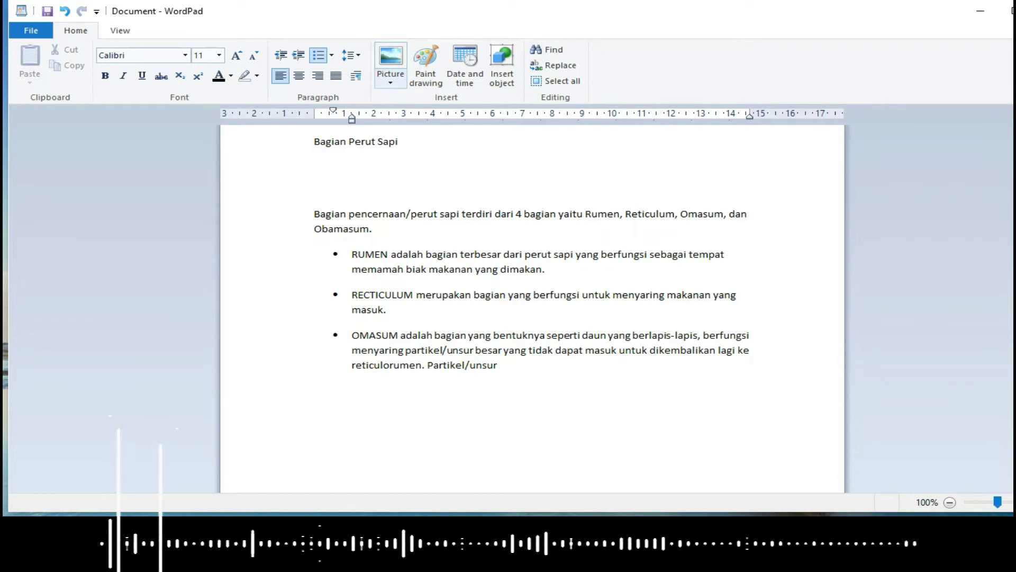
pyautogui.write(' kee')
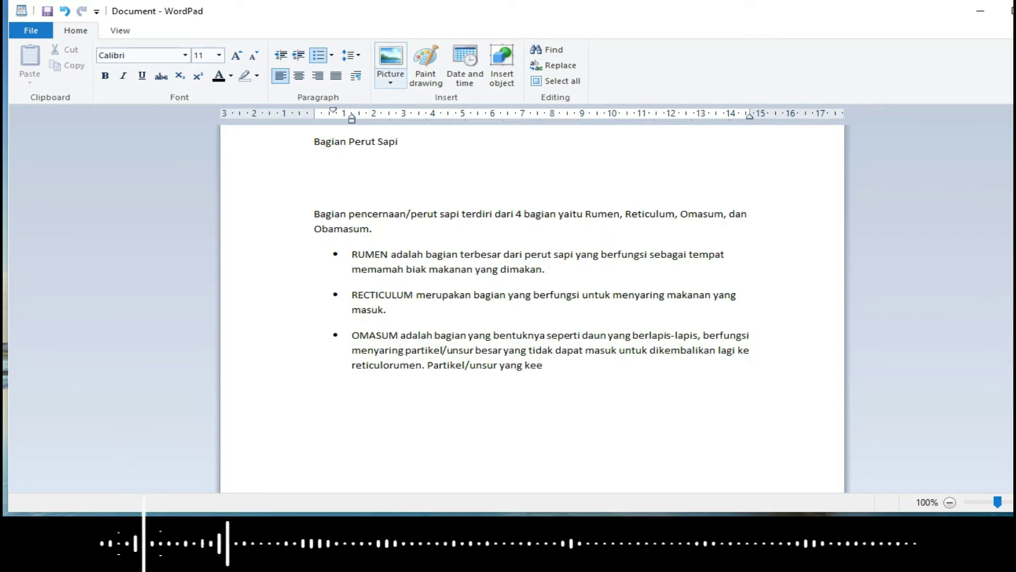
pyautogui.press('BackSpace')
pyautogui.write('ci')
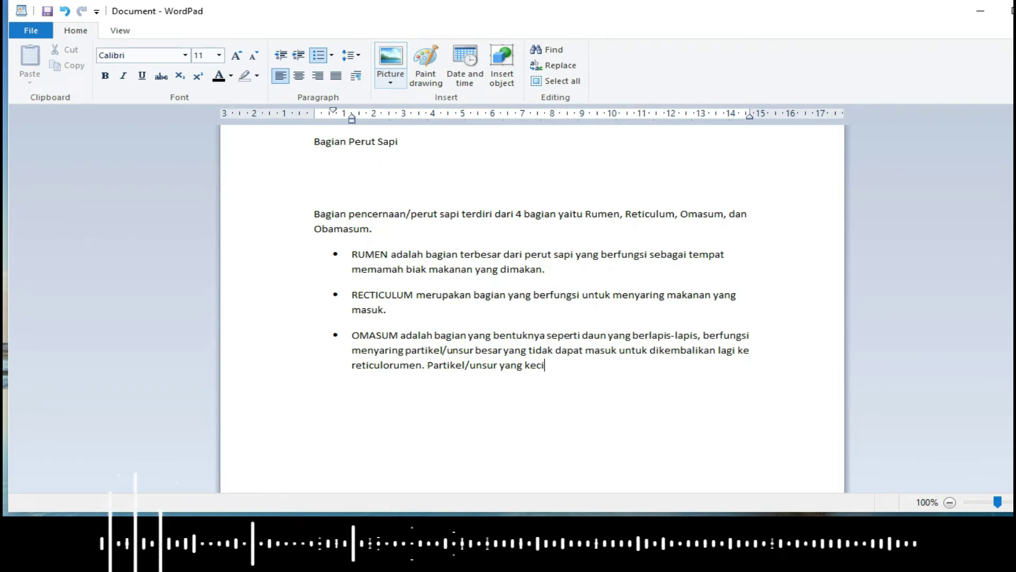
pyautogui.write('l daat')
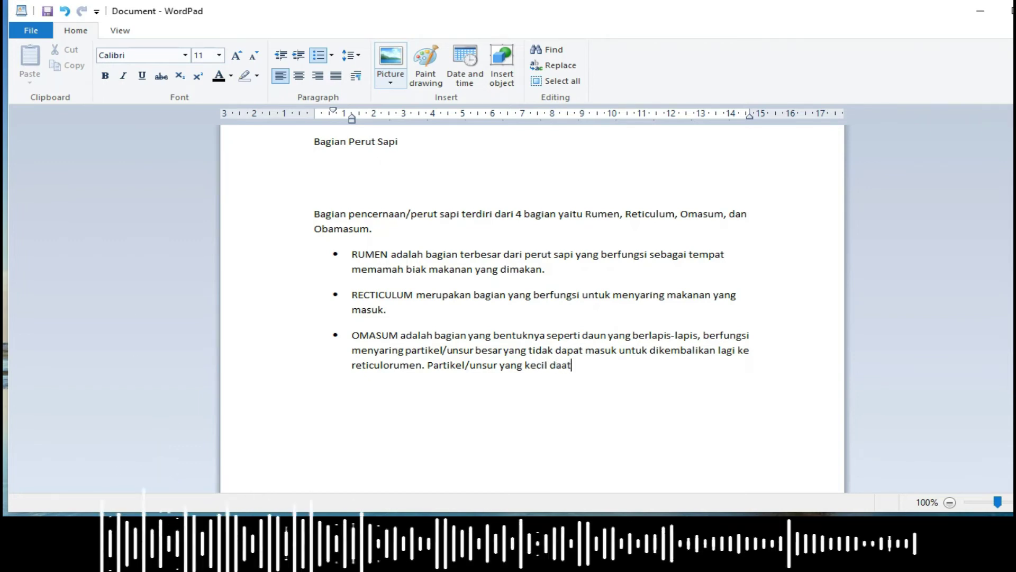
pyautogui.press('BackSpace')
pyautogui.press('BackSpace')
pyautogui.write('pat')
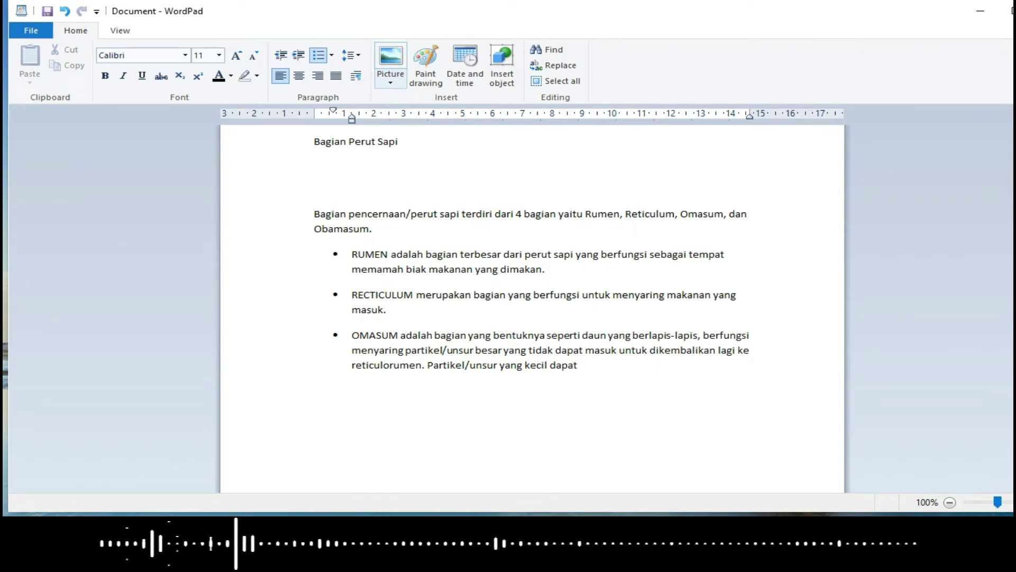
# Finish the OMASUM item with "lewat menuju Abomasum." and start a fourth bullet item.
pyautogui.write(' lewat menuju')
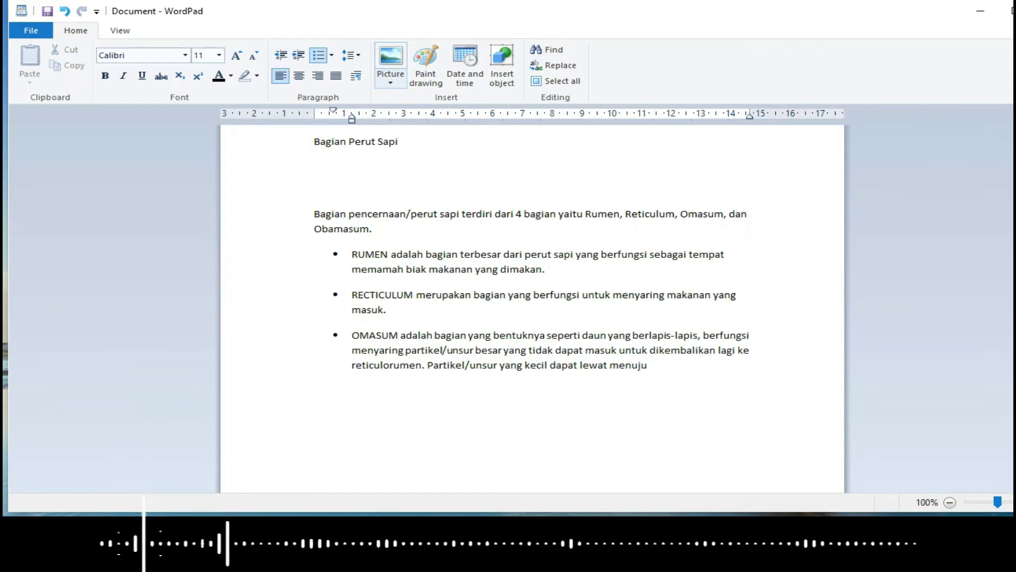
pyautogui.write(' Ab')
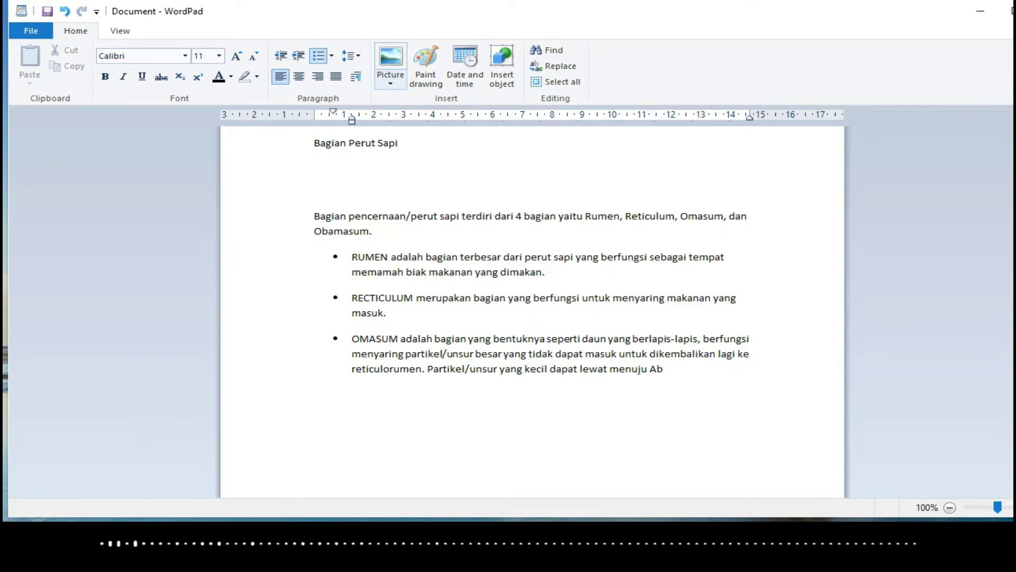
pyautogui.write('omasum')
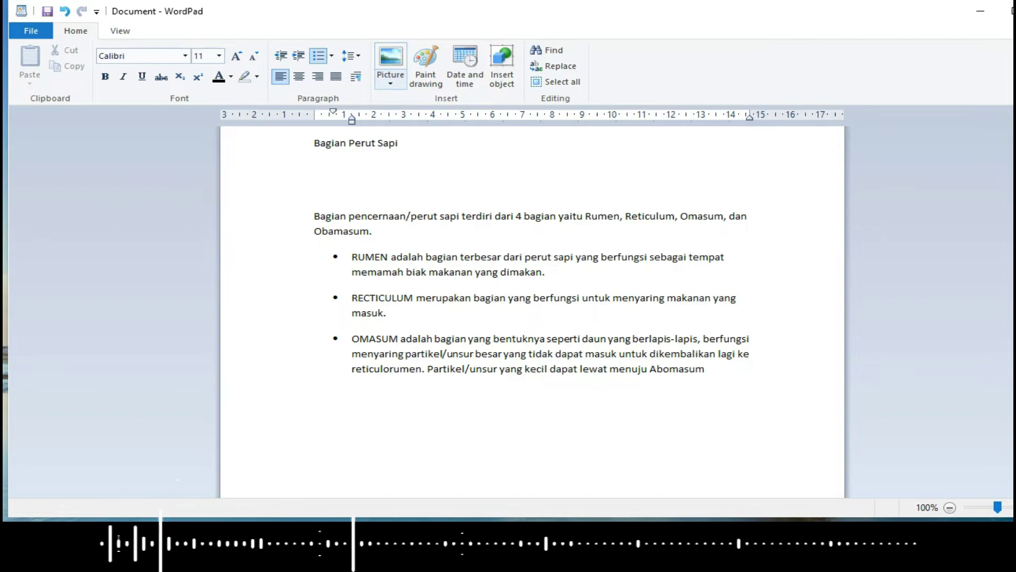
pyautogui.write('.')
pyautogui.press('Return')
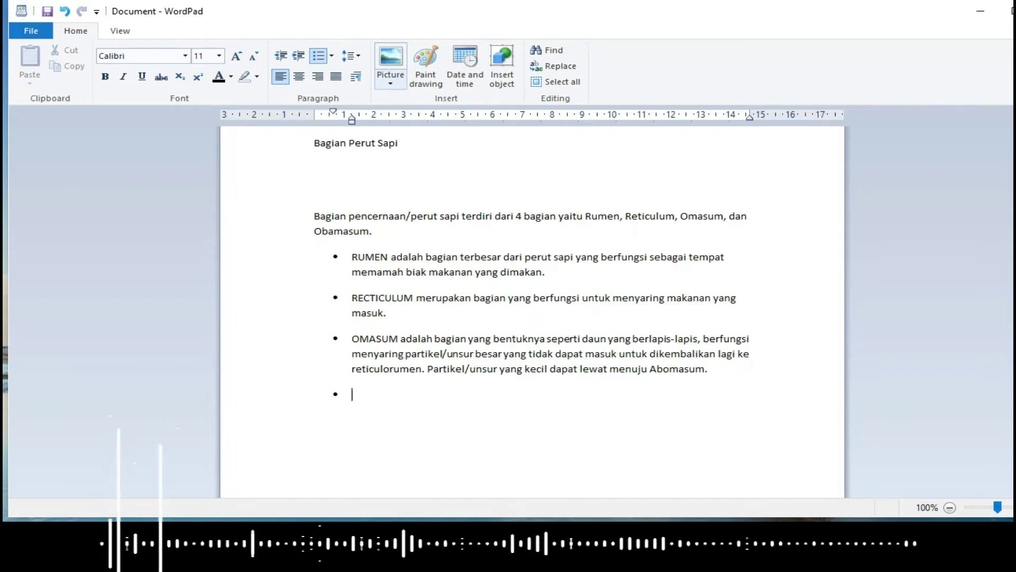
# Begin the fourth bullet item with "ABOMASUM merupakan bagian".
pyautogui.write('AB')
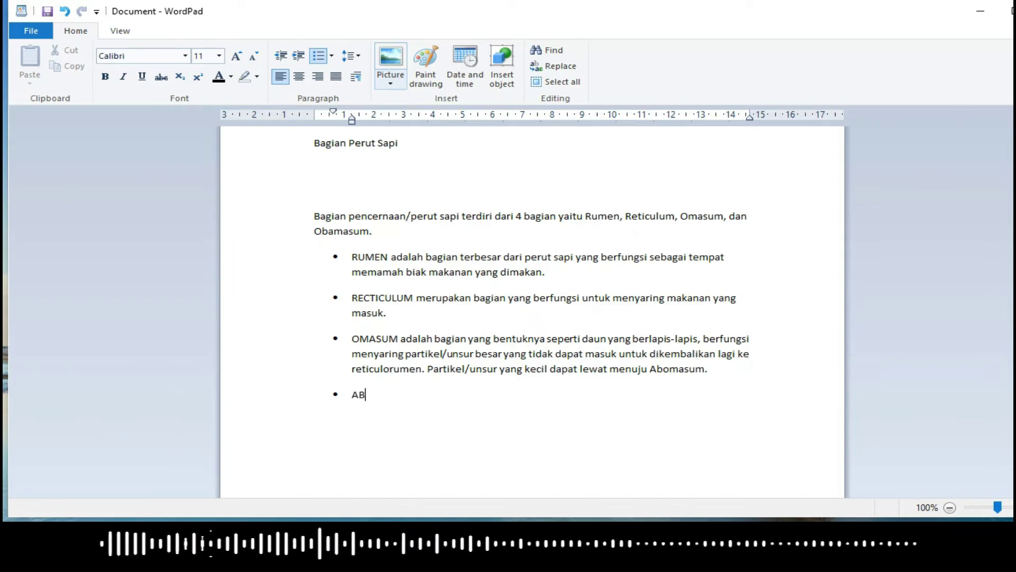
pyautogui.write('OMASUM')
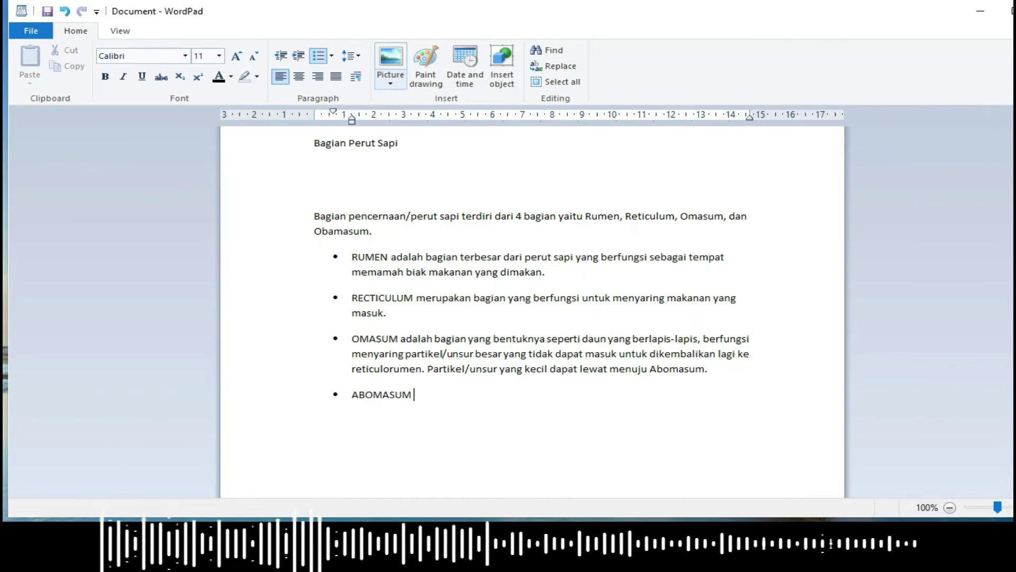
pyautogui.write('mer')
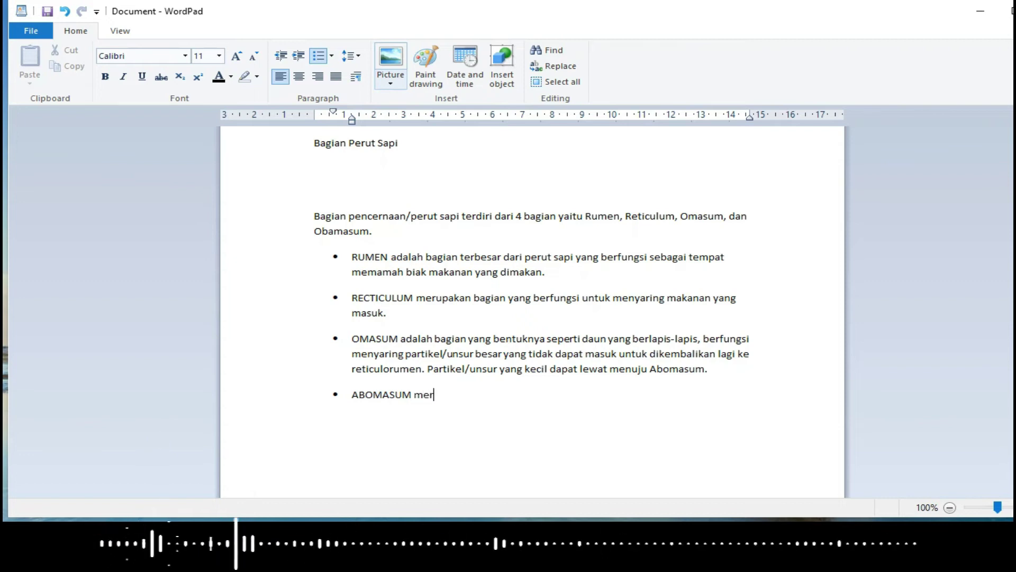
pyautogui.write('upakan b')
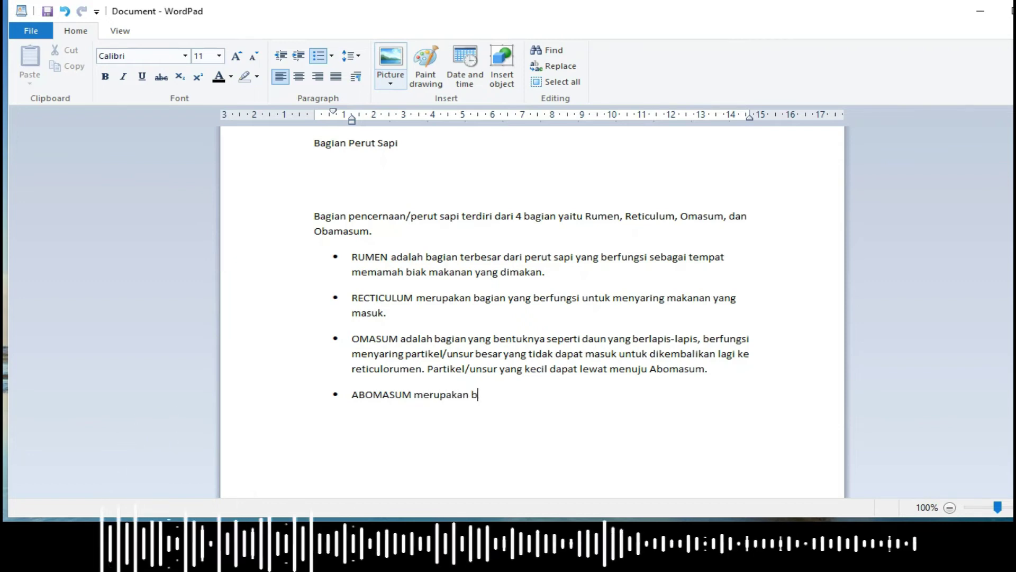
pyautogui.write('agian ')
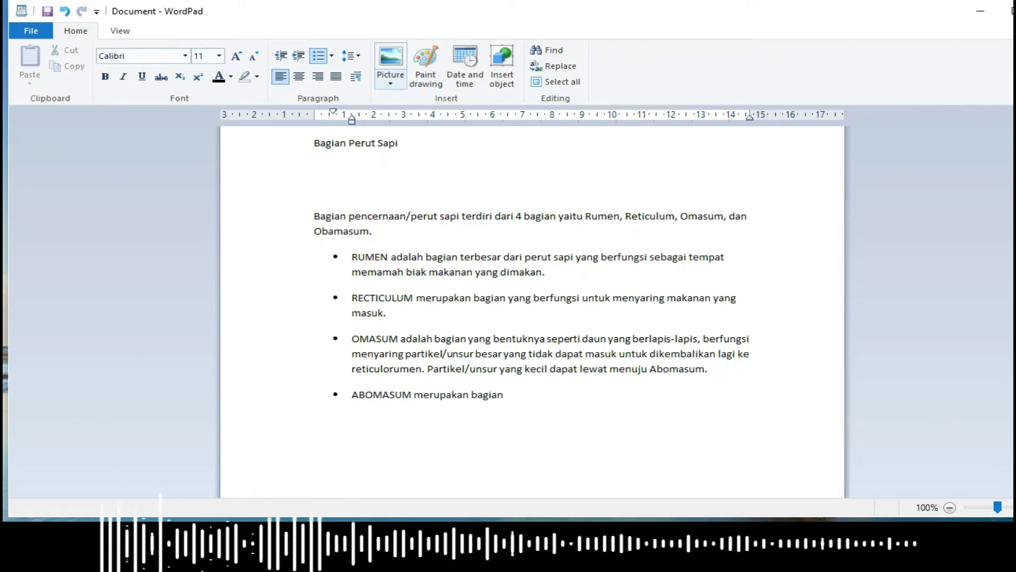
# Continue the ABOMASUM item with "yang hampir sama dengan perut manusia".
pyautogui.write('yang hamoir')
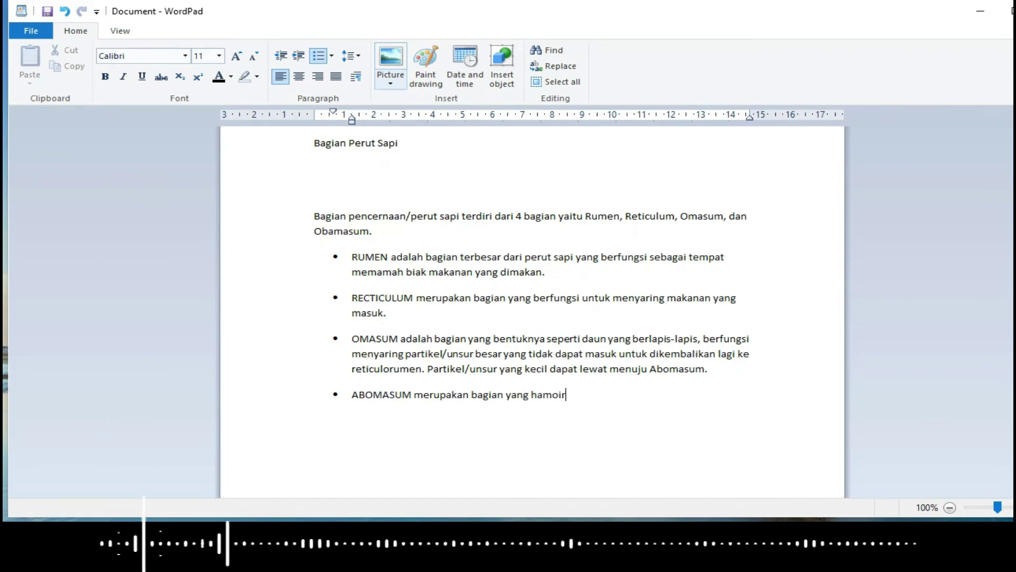
pyautogui.press('BackSpace')
pyautogui.press('BackSpace')
pyautogui.press('BackSpace')
pyautogui.press('BackSpace')
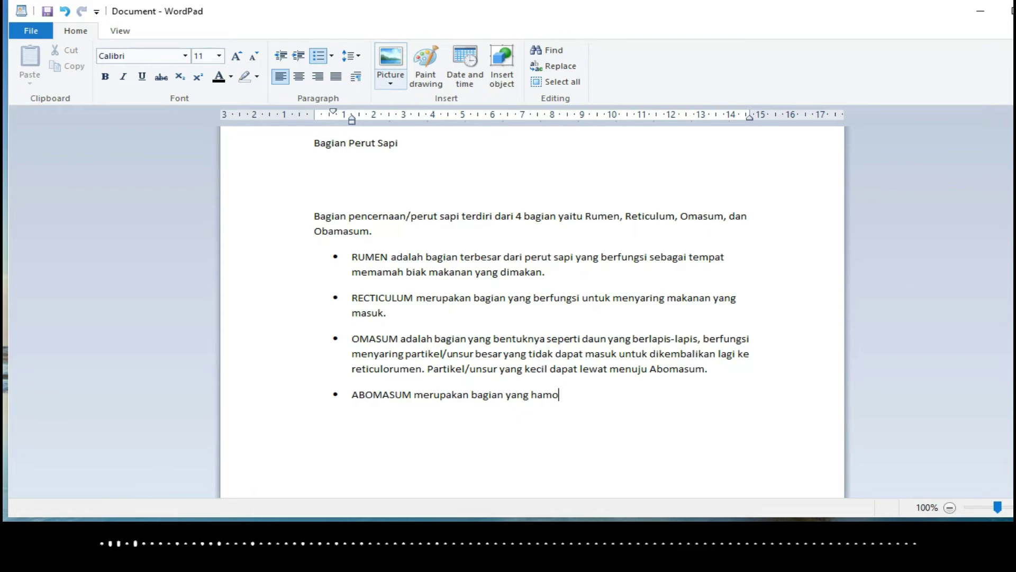
pyautogui.write('pir')
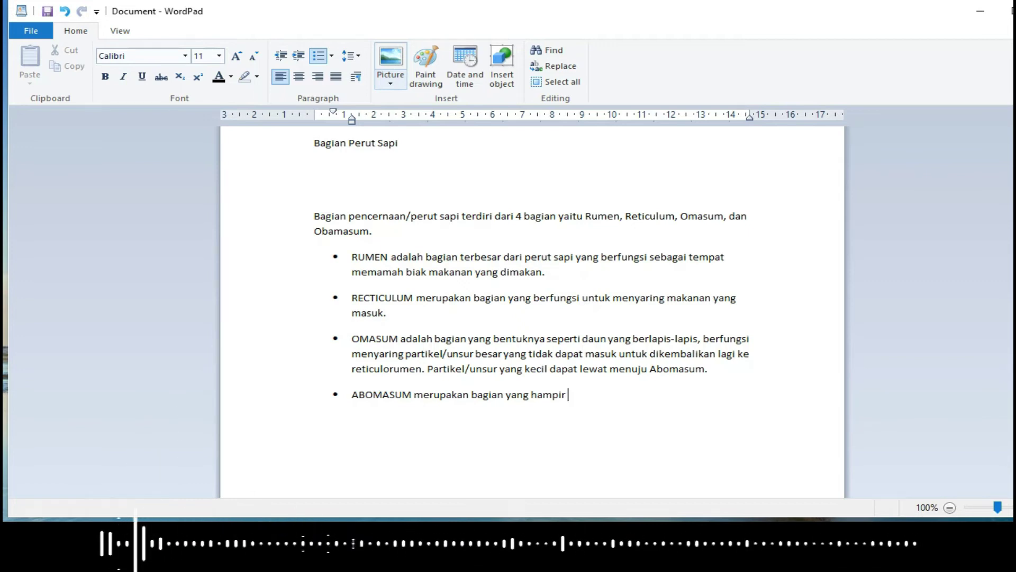
pyautogui.write(' sa')
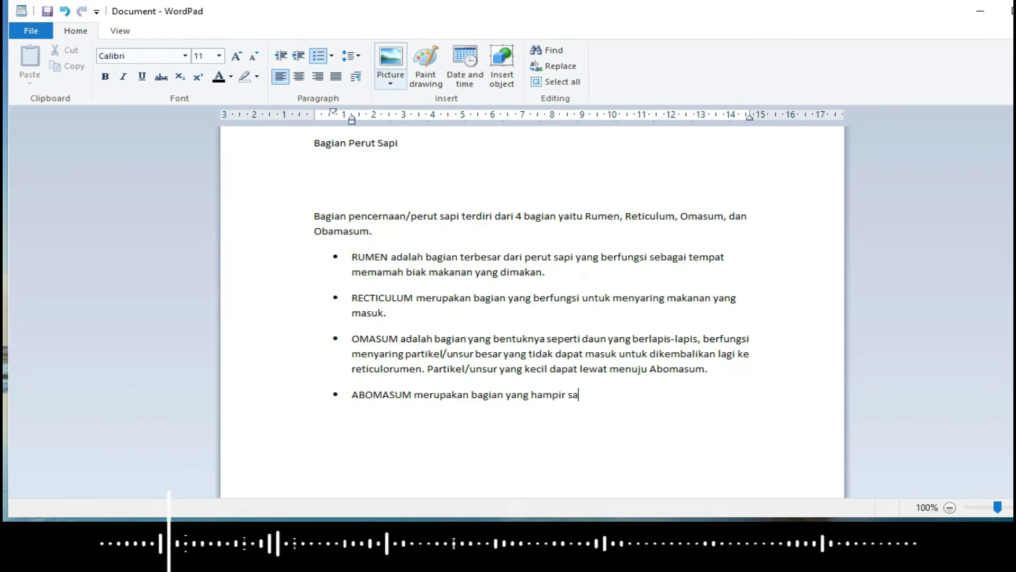
pyautogui.write('ma dengan')
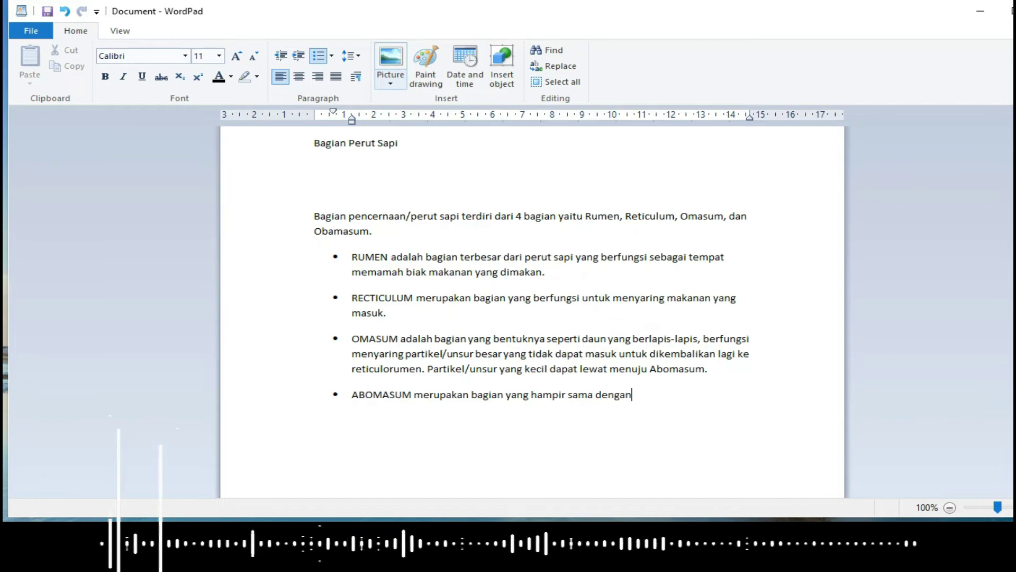
pyautogui.write(' perut')
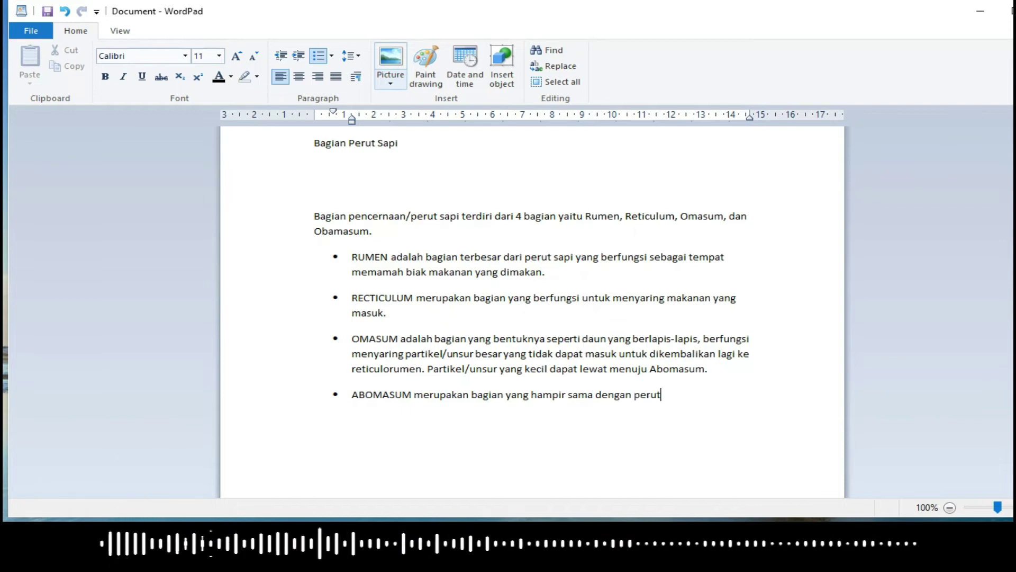
pyautogui.write(' manusia')
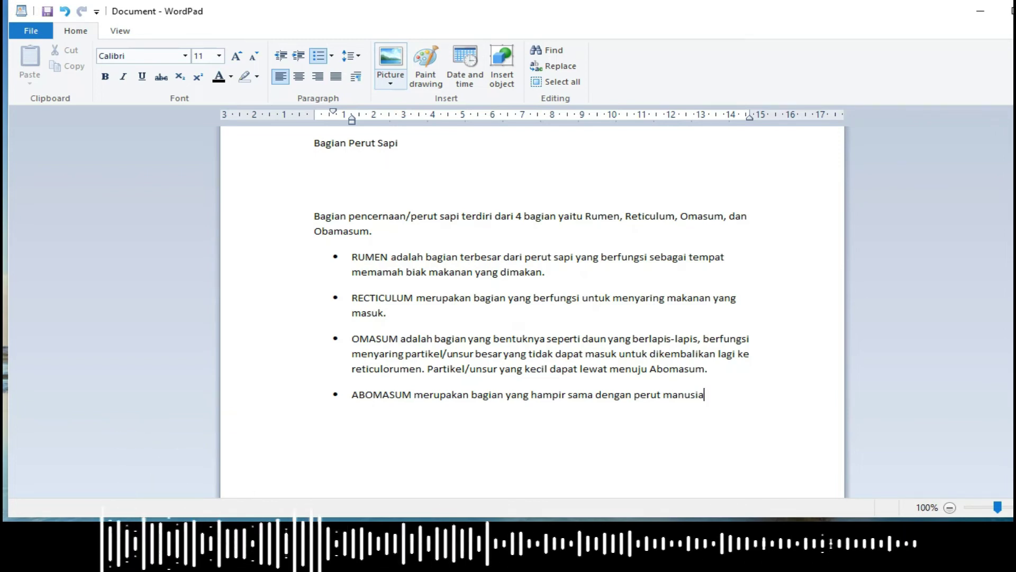
# Finish the ABOMASUM item with ", berfungsi untuk menghasilkan asam dan enzim-enzim.".
pyautogui.write(', be')
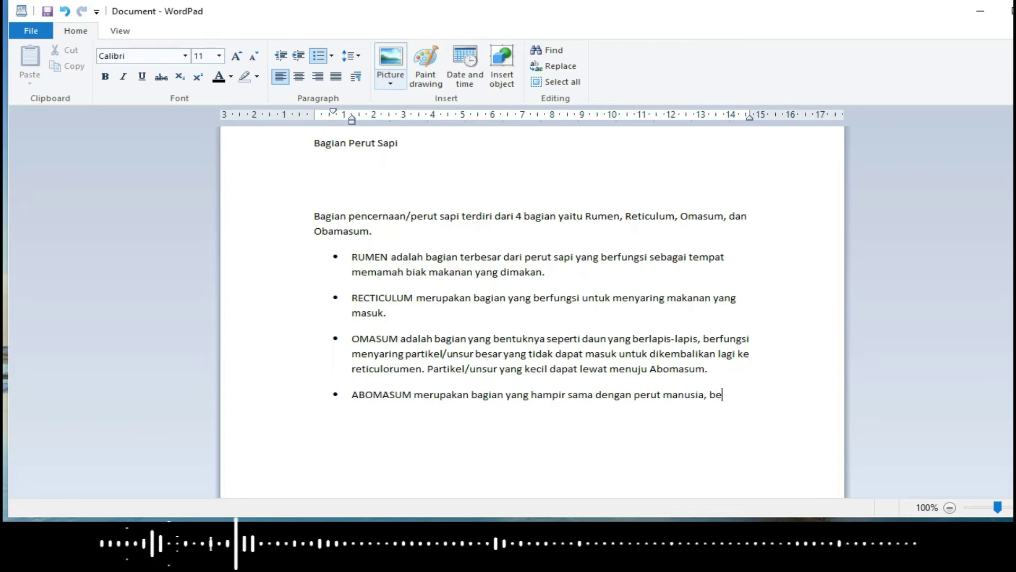
pyautogui.write('rfungsi untu')
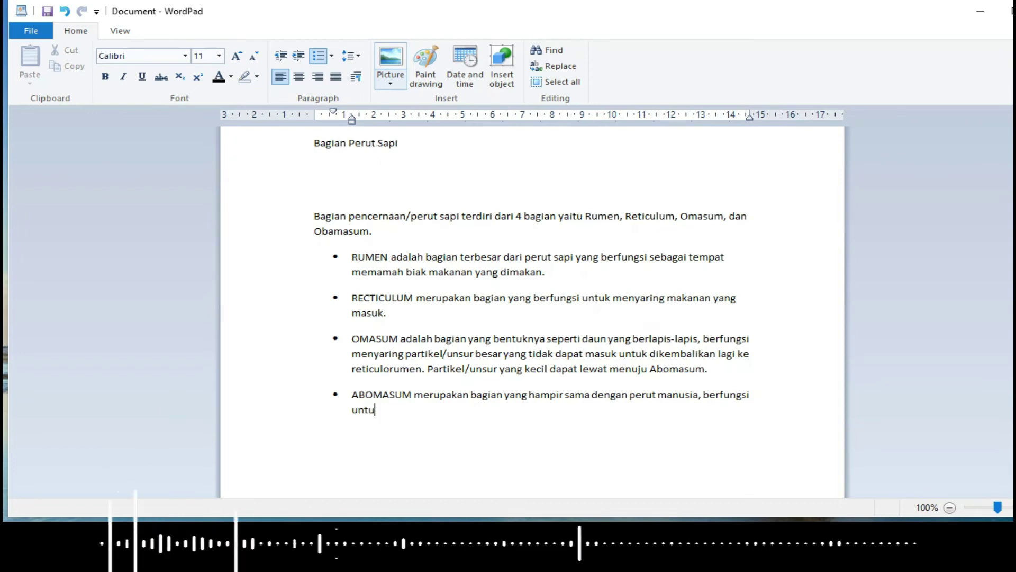
pyautogui.write('k mengh')
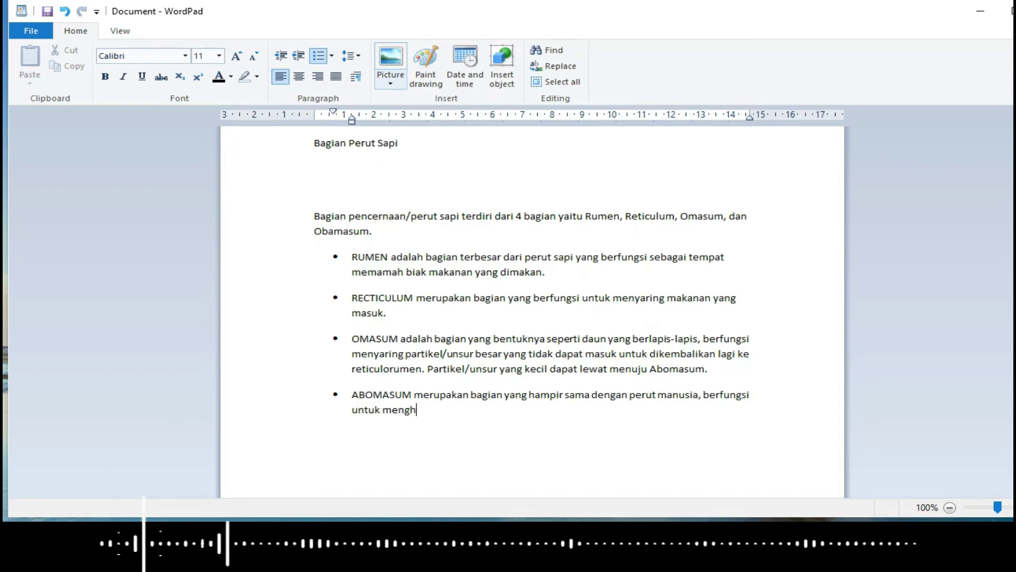
pyautogui.write('asilkan')
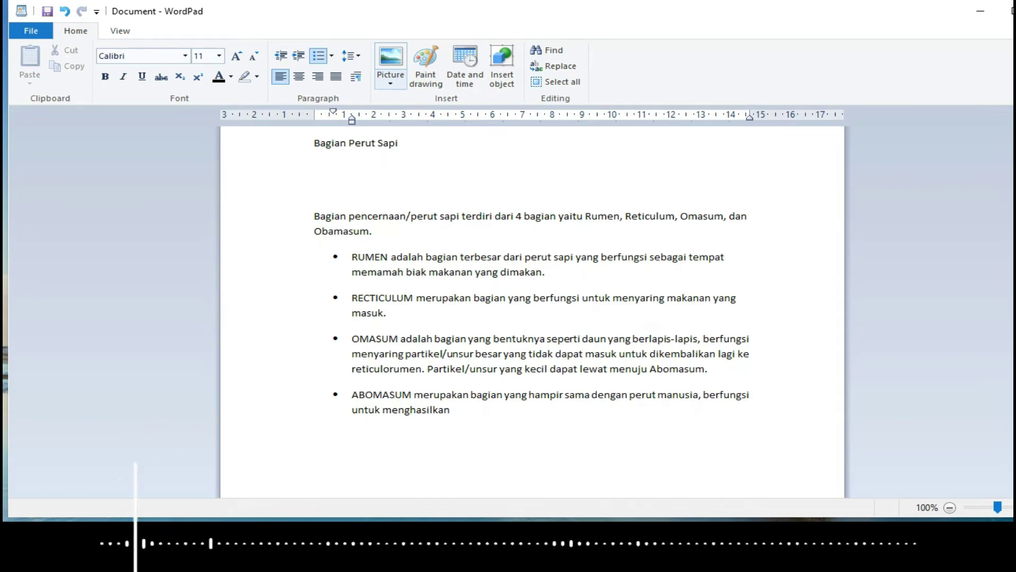
pyautogui.write(' asam dan e')
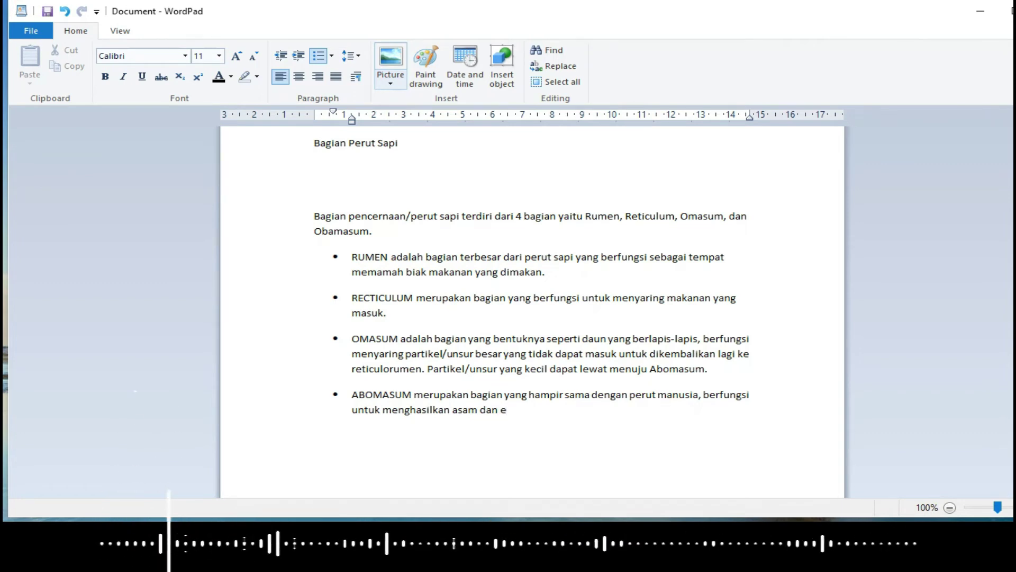
pyautogui.write('nzim')
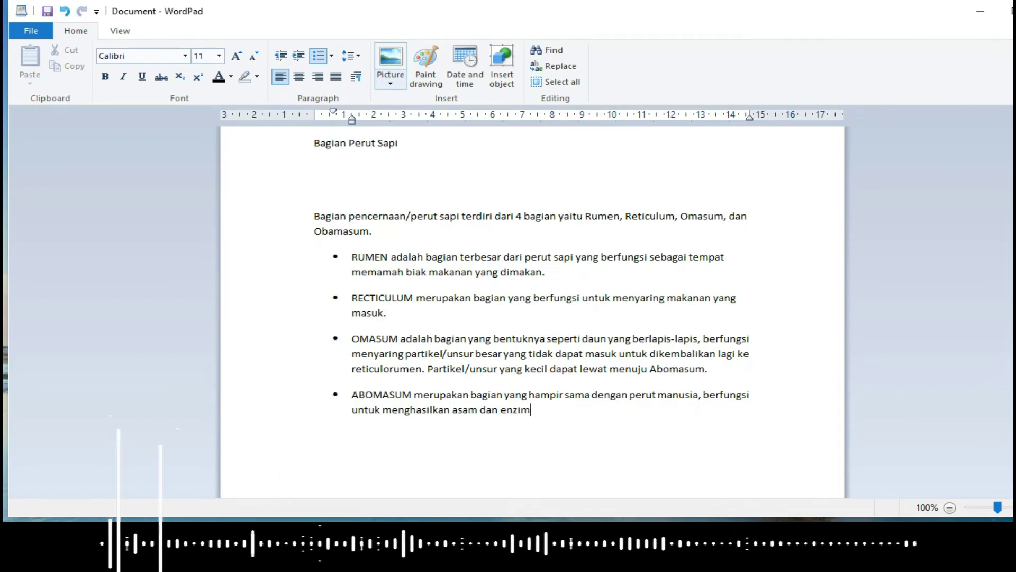
pyautogui.write('-enzim.')
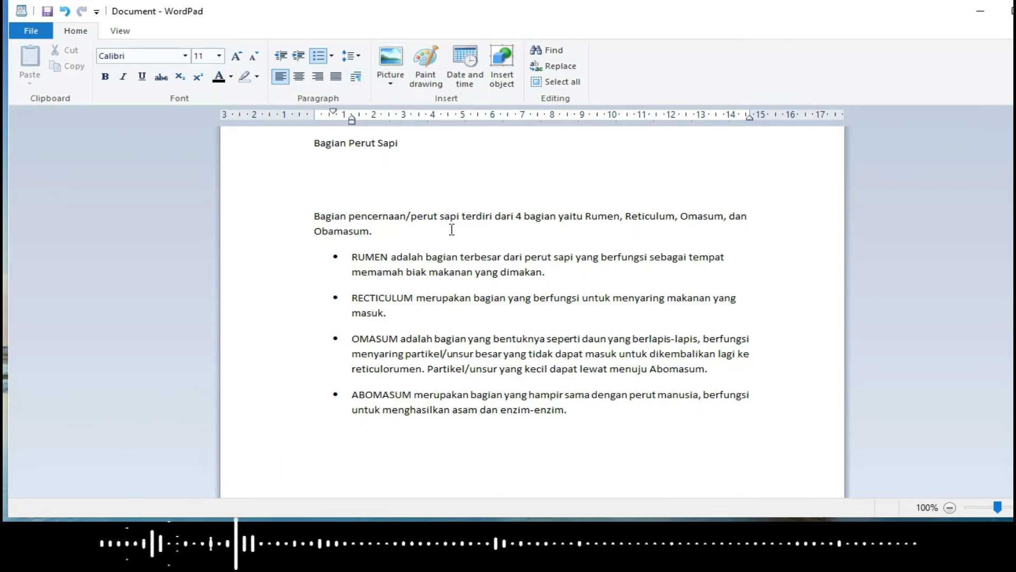
# Change the font of the whole document, from the title through the last bullet item, to Arial.
pyautogui.moveTo(308, 150); pyautogui.dragTo(597, 418)
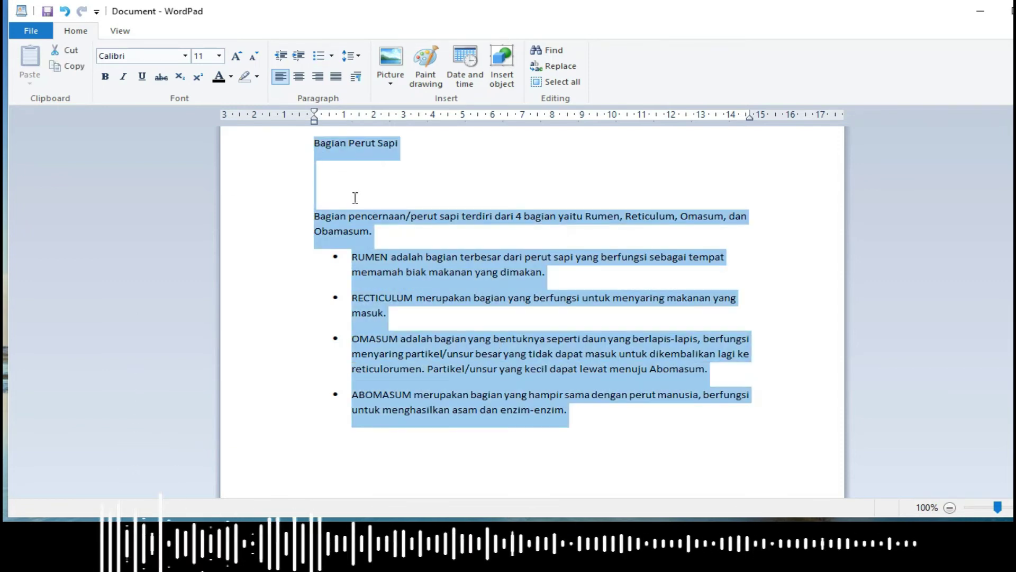
pyautogui.click(185, 57)
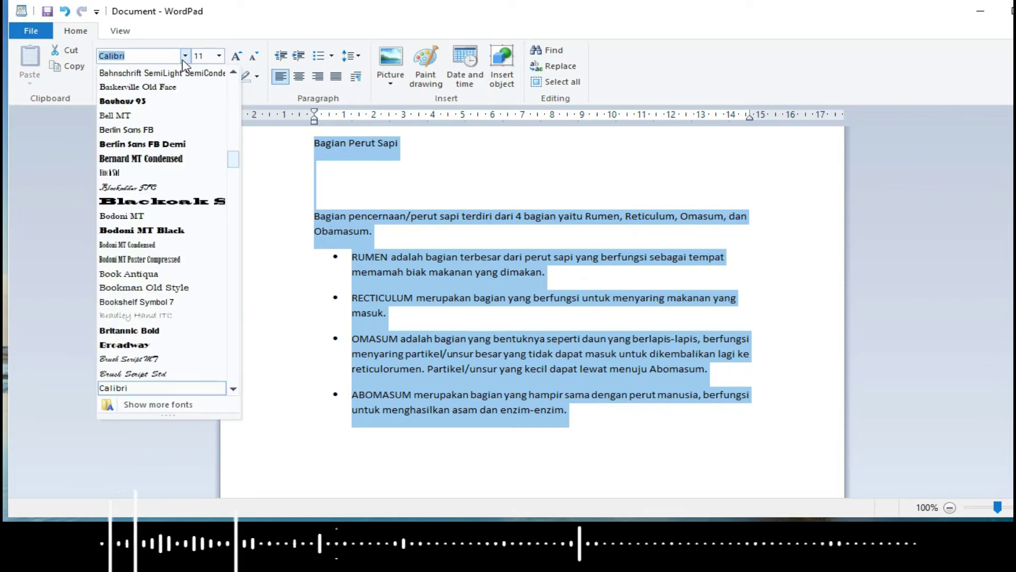
pyautogui.scroll(4, 168, 204)
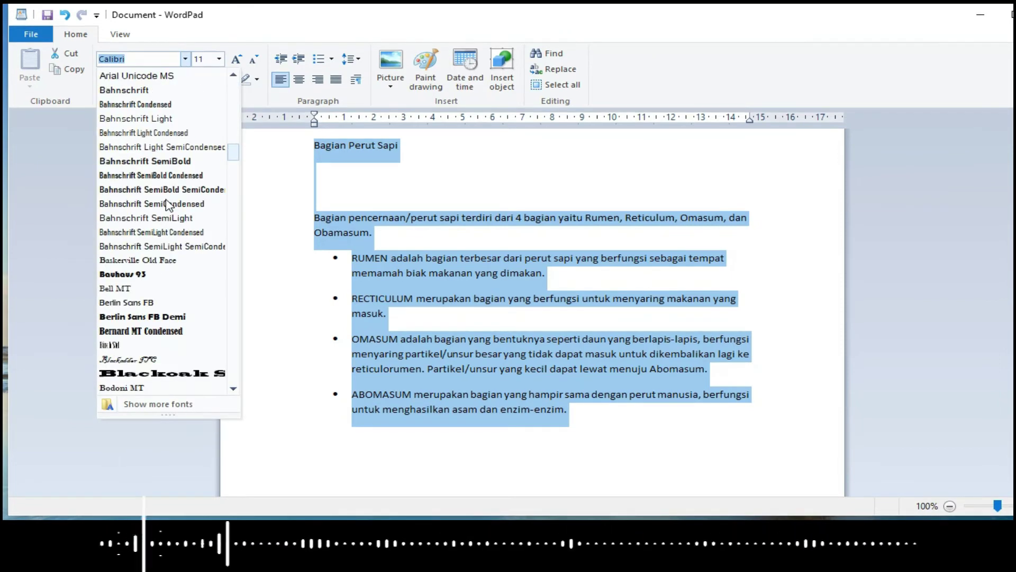
pyautogui.scroll(15, 168, 204)
pyautogui.scroll(-5, 169, 204)
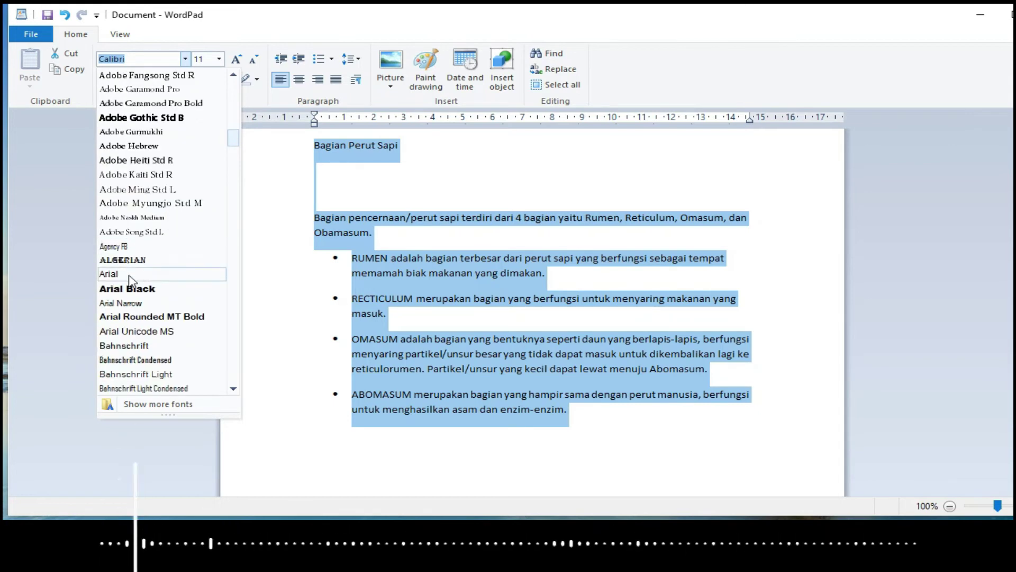
pyautogui.click(129, 275)
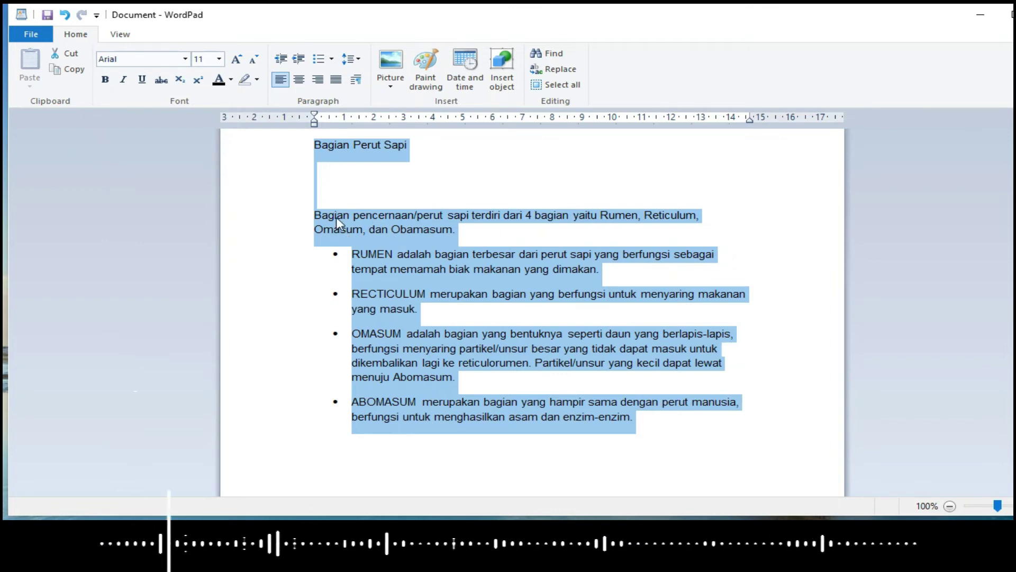
# Set the font size of the introductory paragraph and all four bullet items to 12.
pyautogui.click(373, 232)
pyautogui.moveTo(314, 216); pyautogui.dragTo(634, 418)
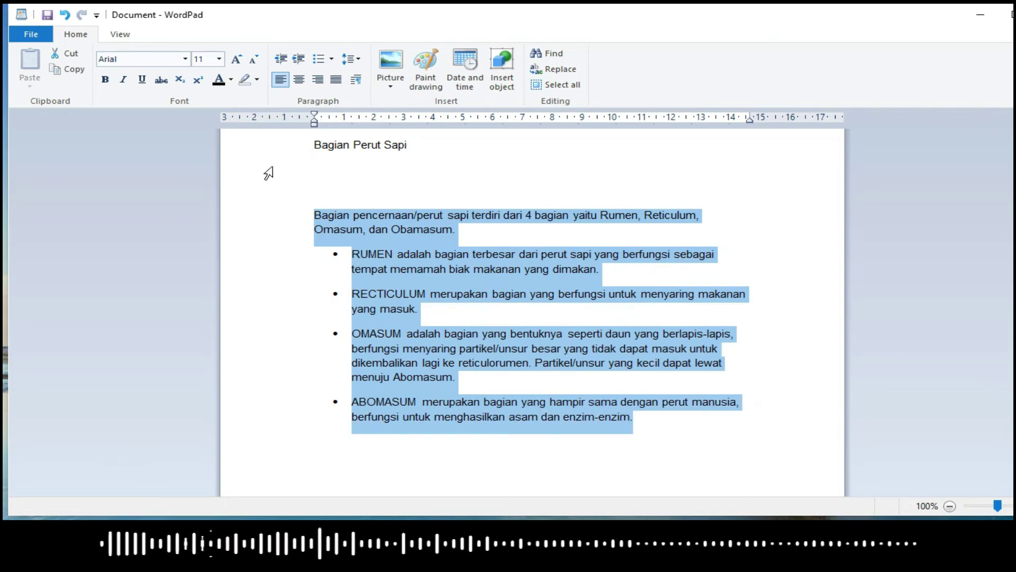
pyautogui.click(219, 58)
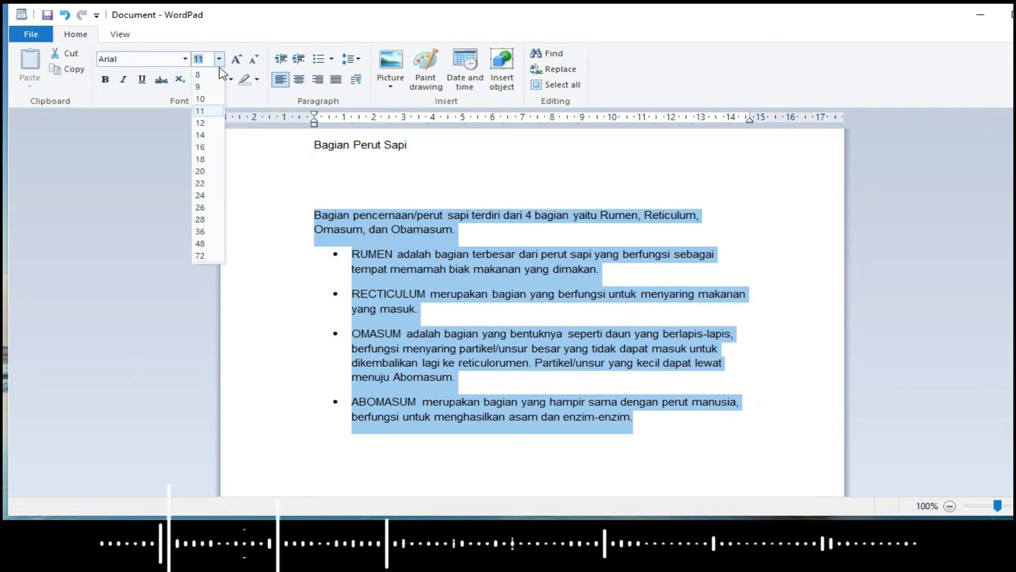
pyautogui.click(210, 127)
# Format the title "Bagian Perut Sapi" in size 26, bold and centred.
pyautogui.click(336, 151)
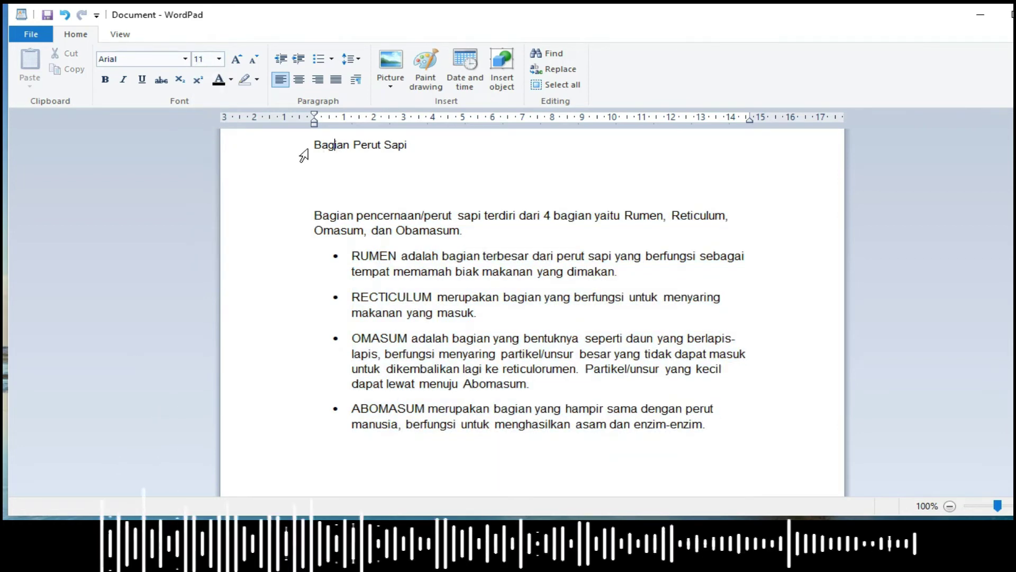
pyautogui.moveTo(302, 148); pyautogui.dragTo(394, 158)
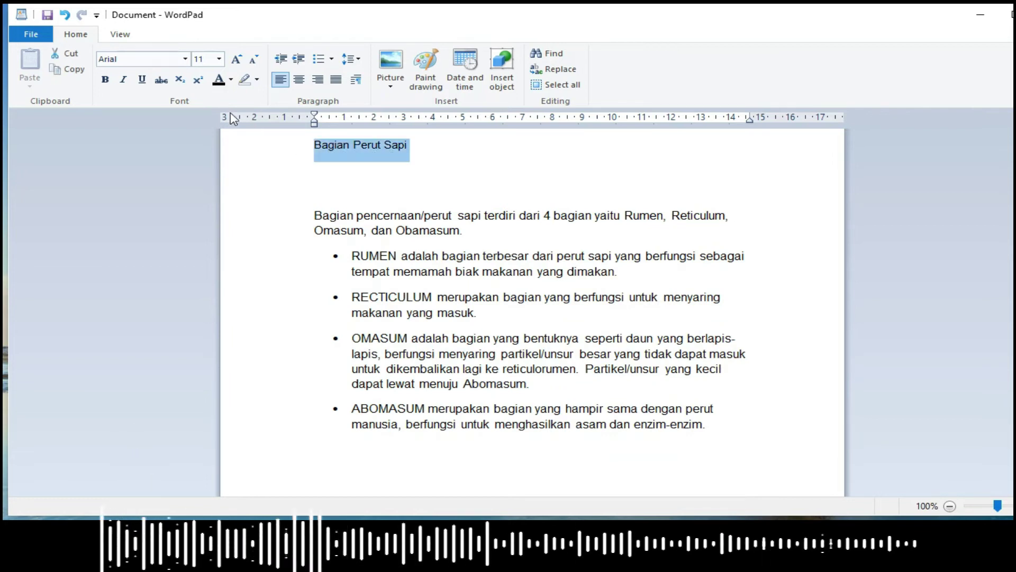
pyautogui.click(219, 59)
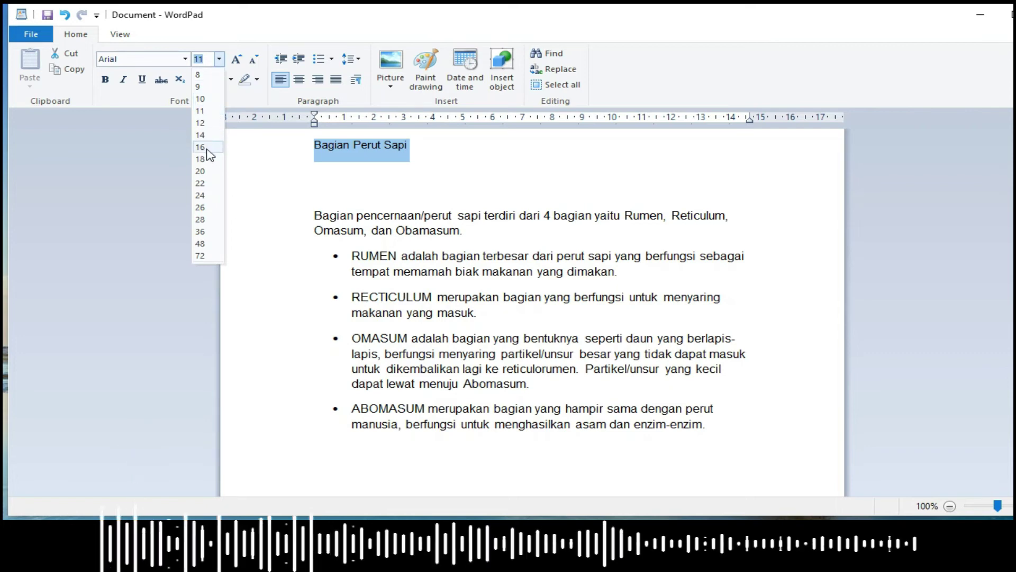
pyautogui.click(207, 208)
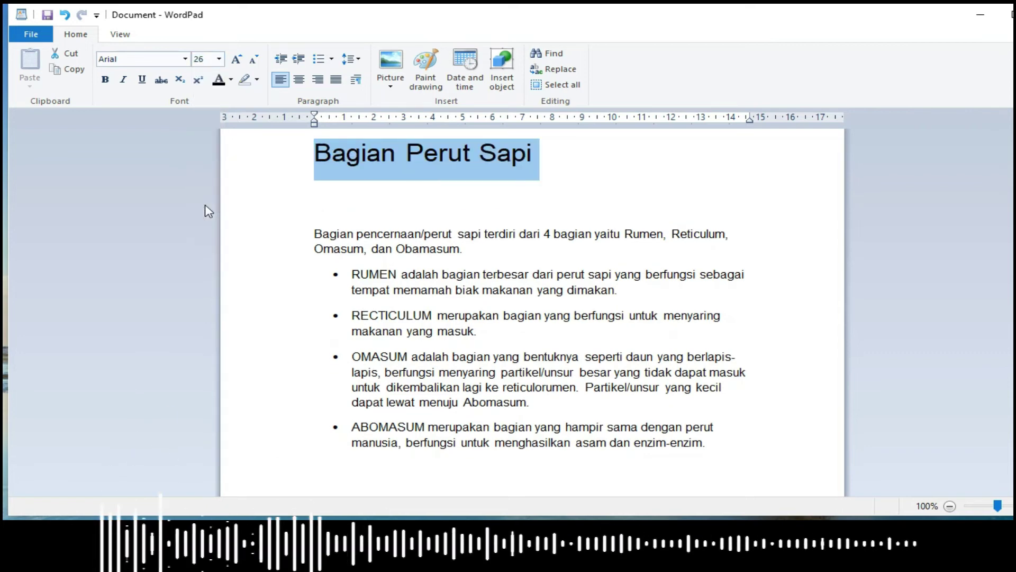
pyautogui.click(106, 80)
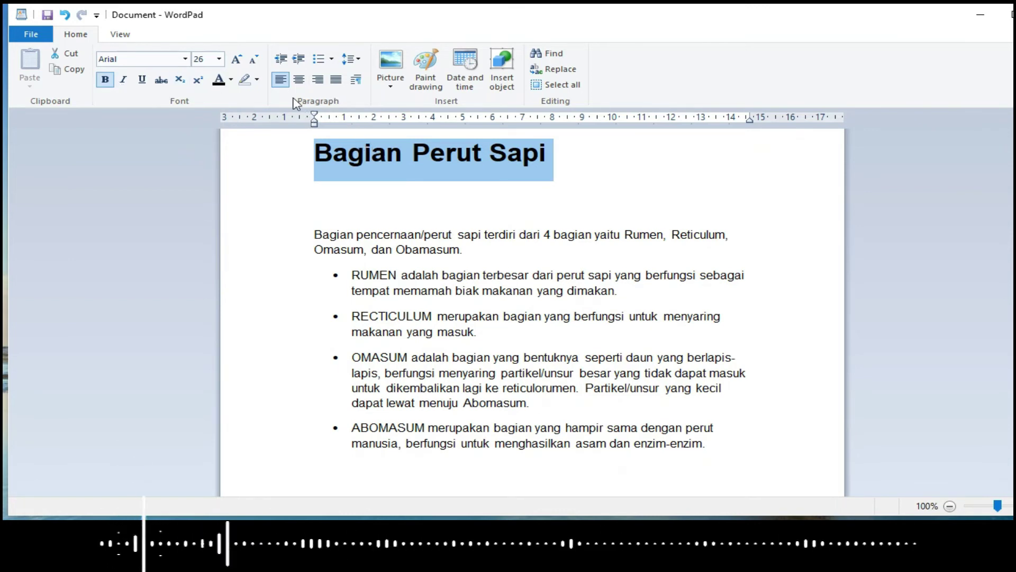
pyautogui.click(299, 80)
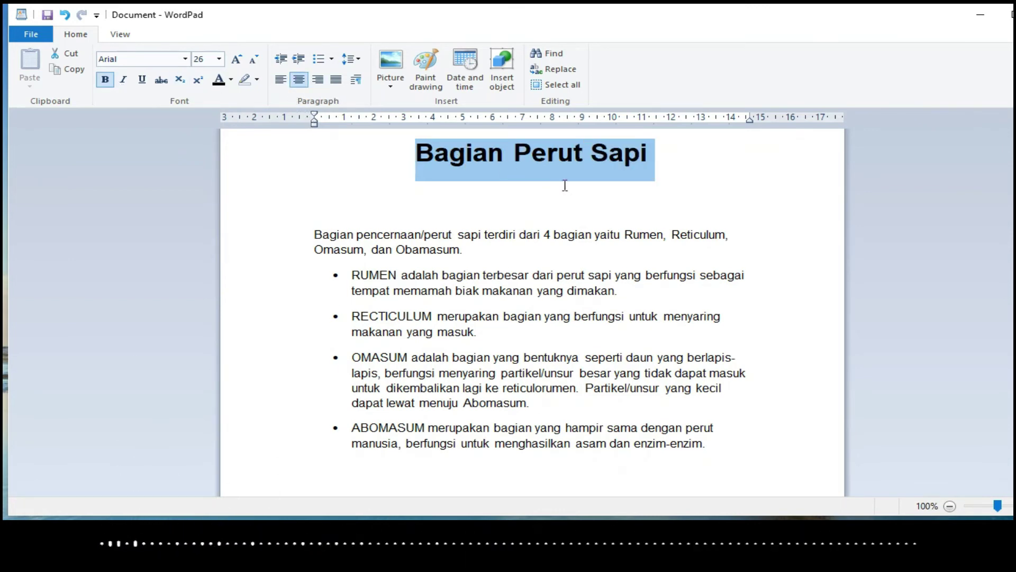
# Insert the picture "bagian perut sapi" from the Gambar folder on drive D: on a new line below the title.
pyautogui.click(667, 165)
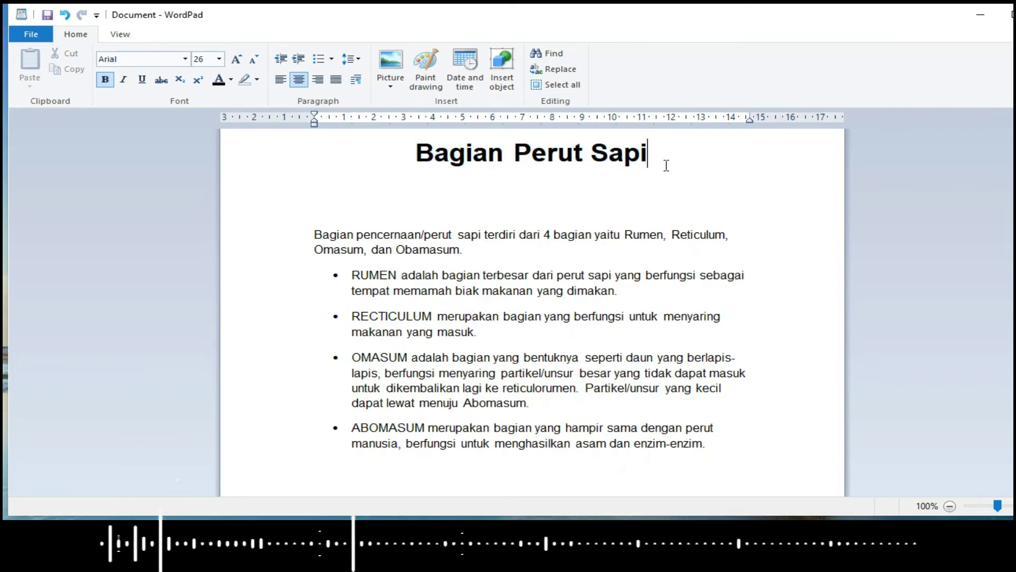
pyautogui.press('Return')
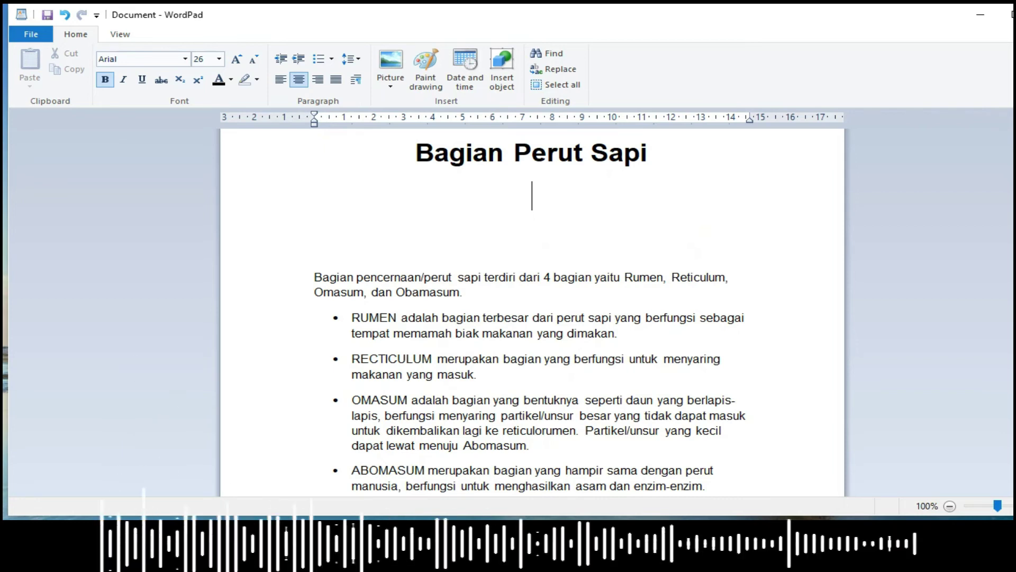
pyautogui.click(390, 60)
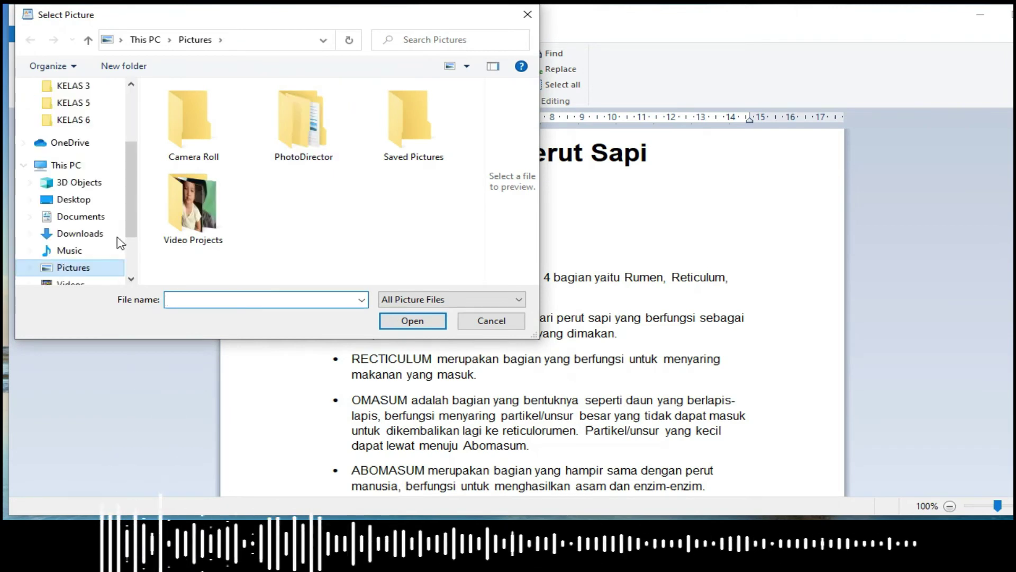
pyautogui.scroll(-2, 121, 233)
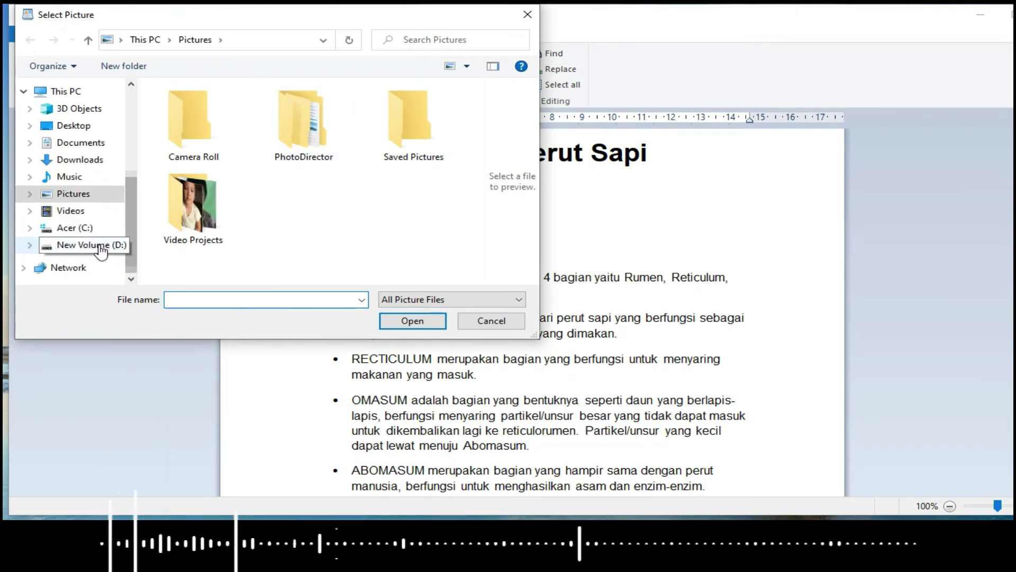
pyautogui.click(99, 247)
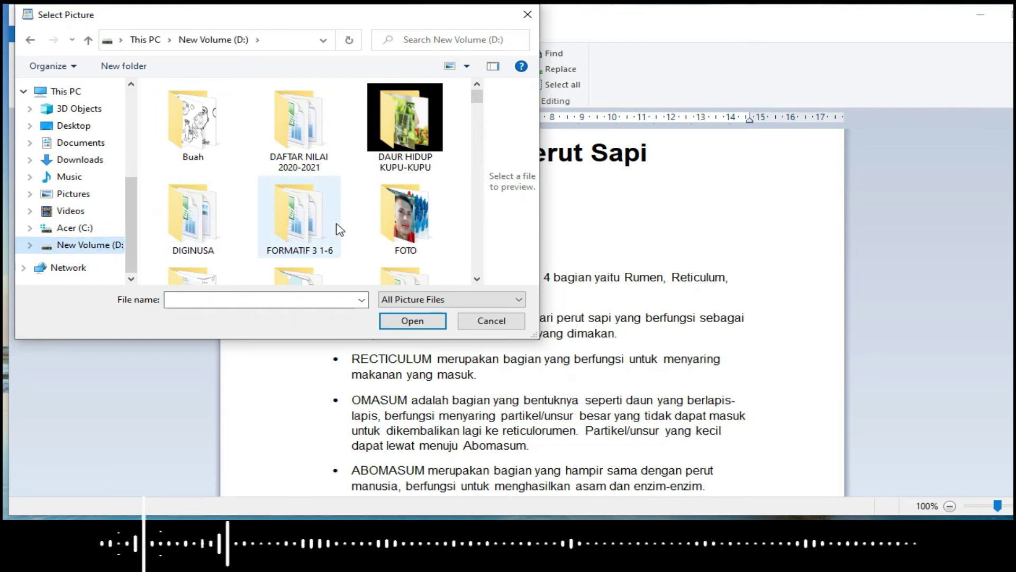
pyautogui.scroll(-1, 339, 229)
pyautogui.doubleClick(213, 241)
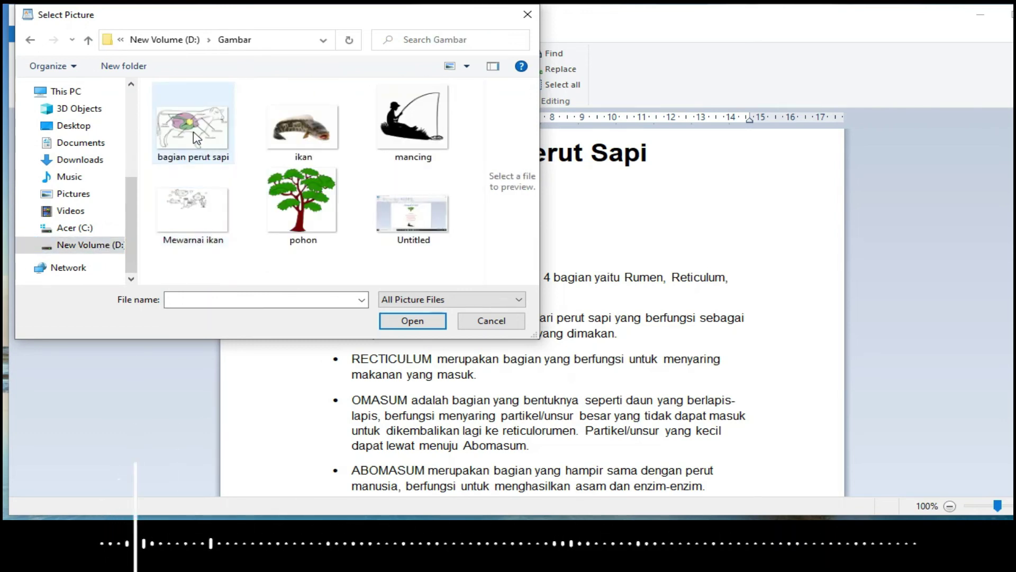
pyautogui.click(196, 137)
pyautogui.click(411, 322)
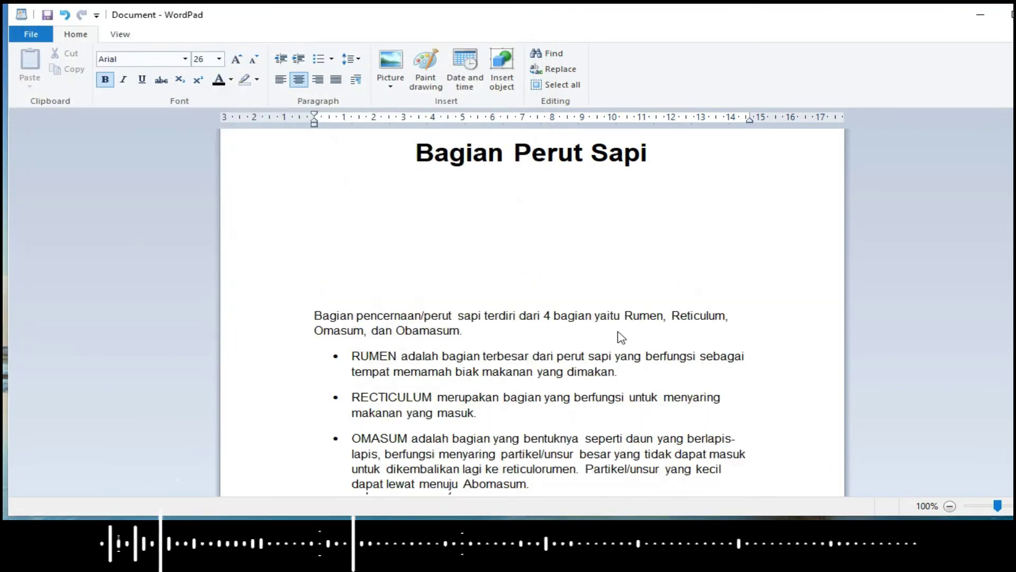
# Shrink the inserted cow stomach picture to about 7 cm wide, roughly half the text width, and flatten its height.
pyautogui.click(597, 292)
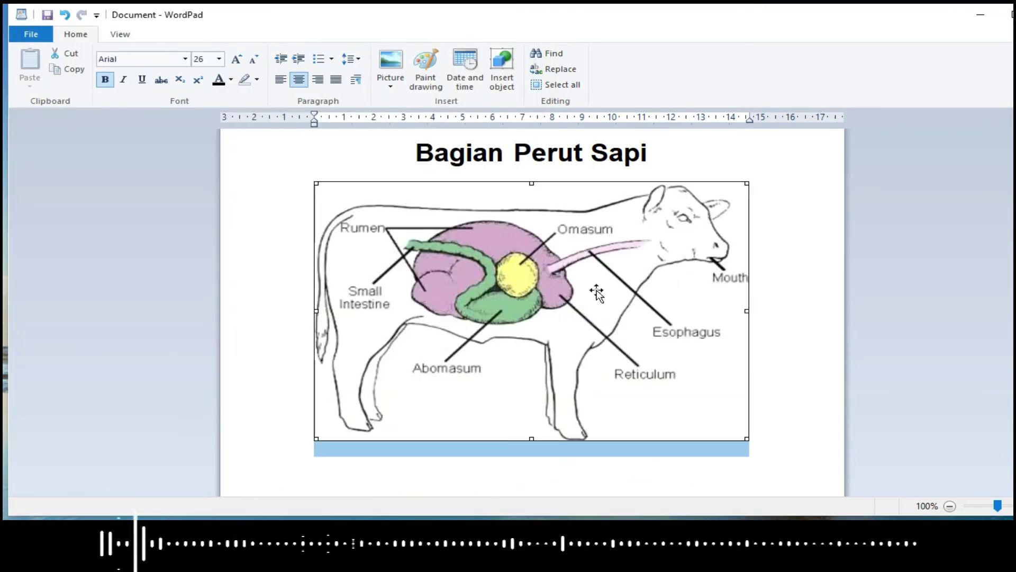
pyautogui.moveTo(317, 437); pyautogui.dragTo(520, 275)
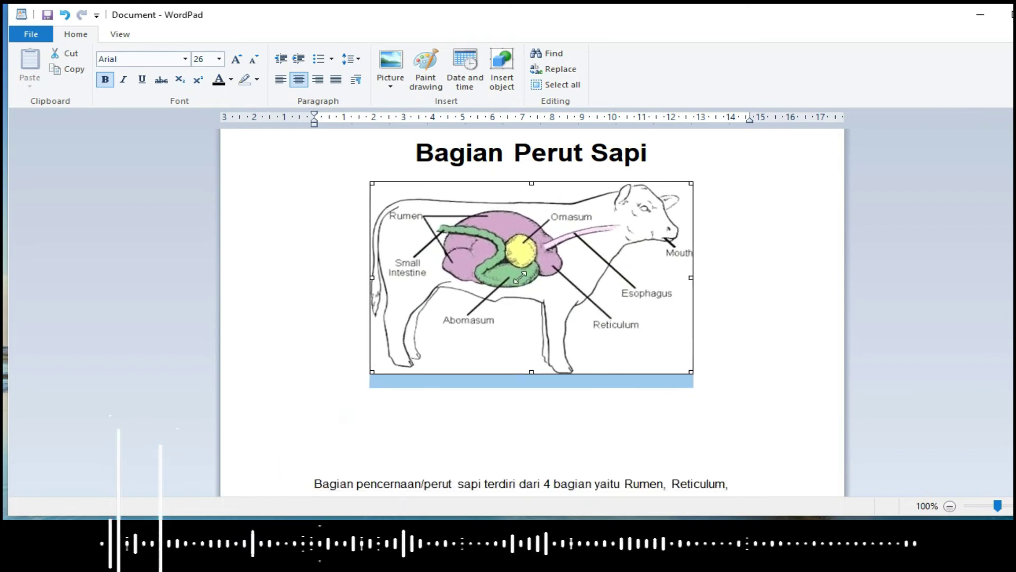
pyautogui.moveTo(394, 195); pyautogui.dragTo(533, 247)
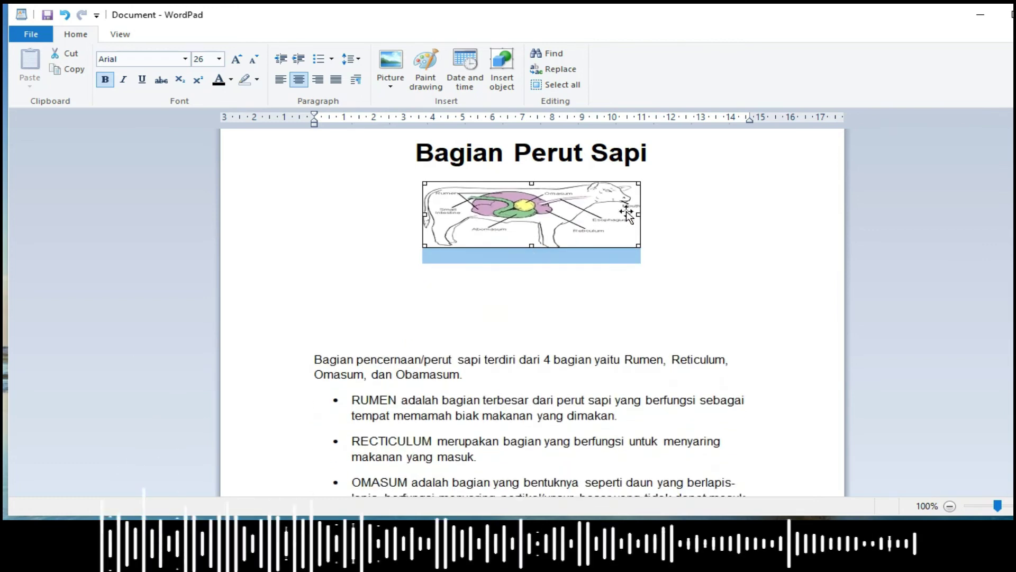